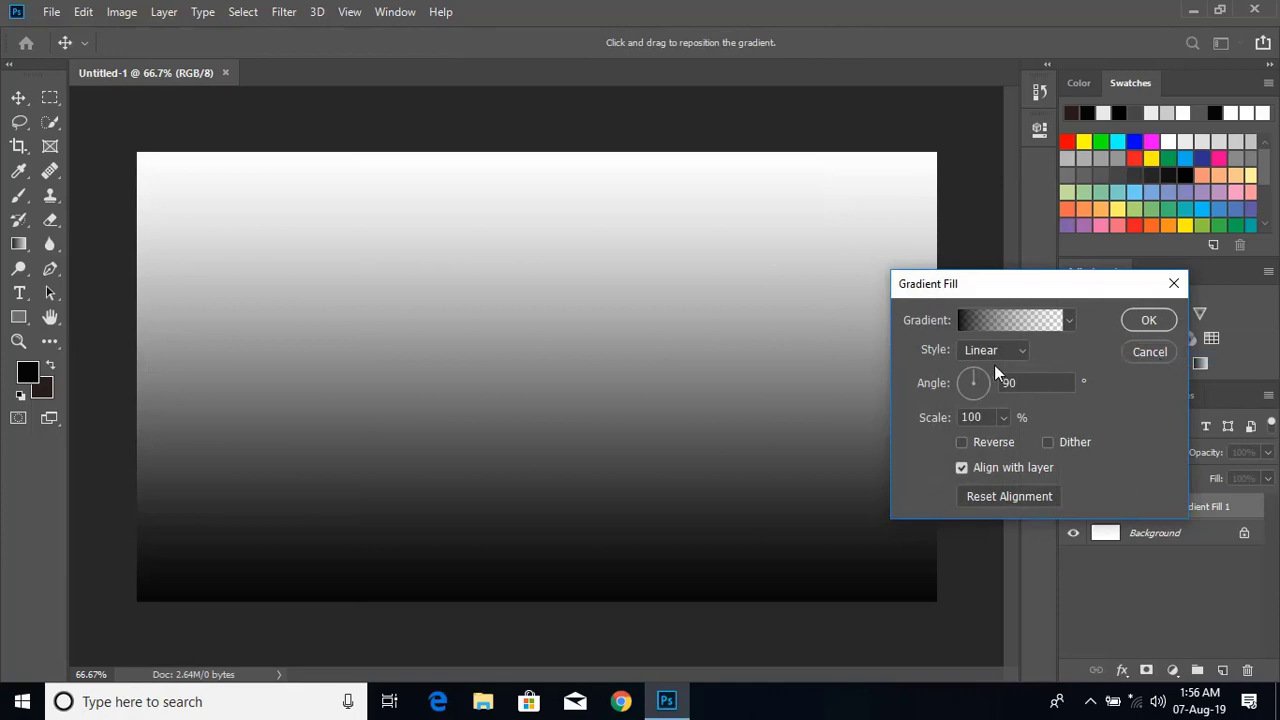
- Set the gradient fill style to Radial and start from the Black, White preset
click(1022, 350)
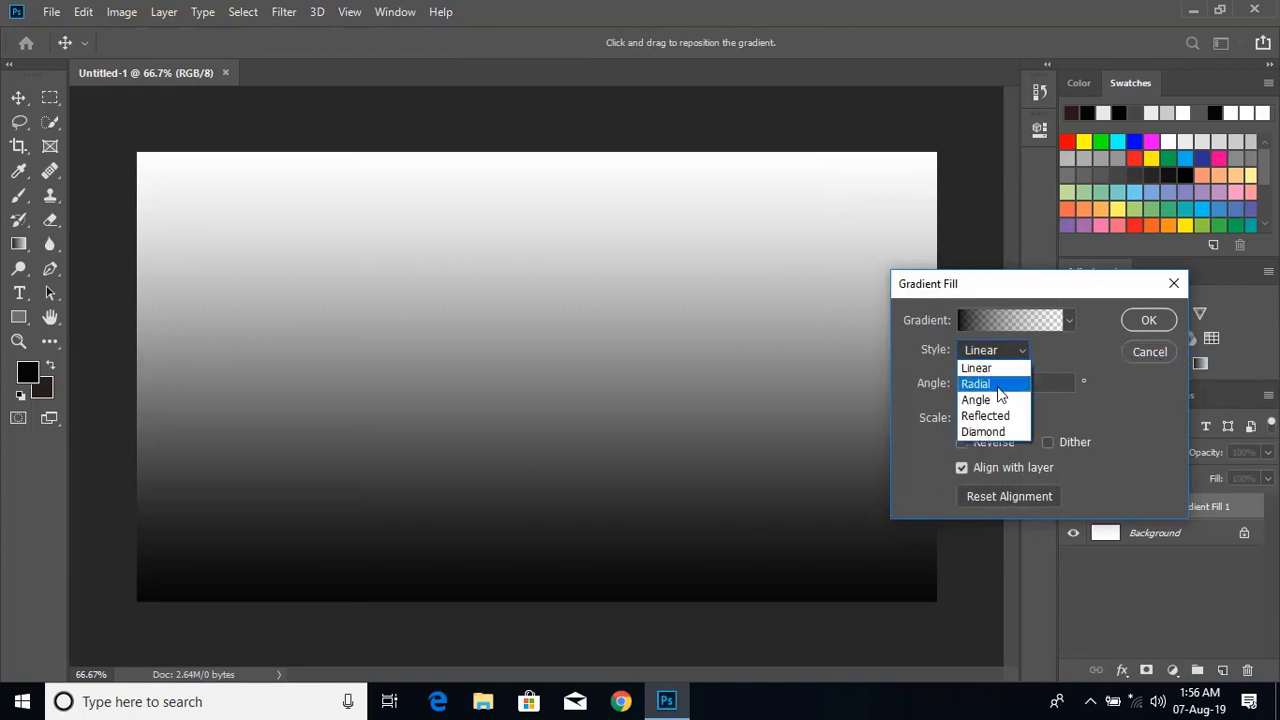
click(997, 386)
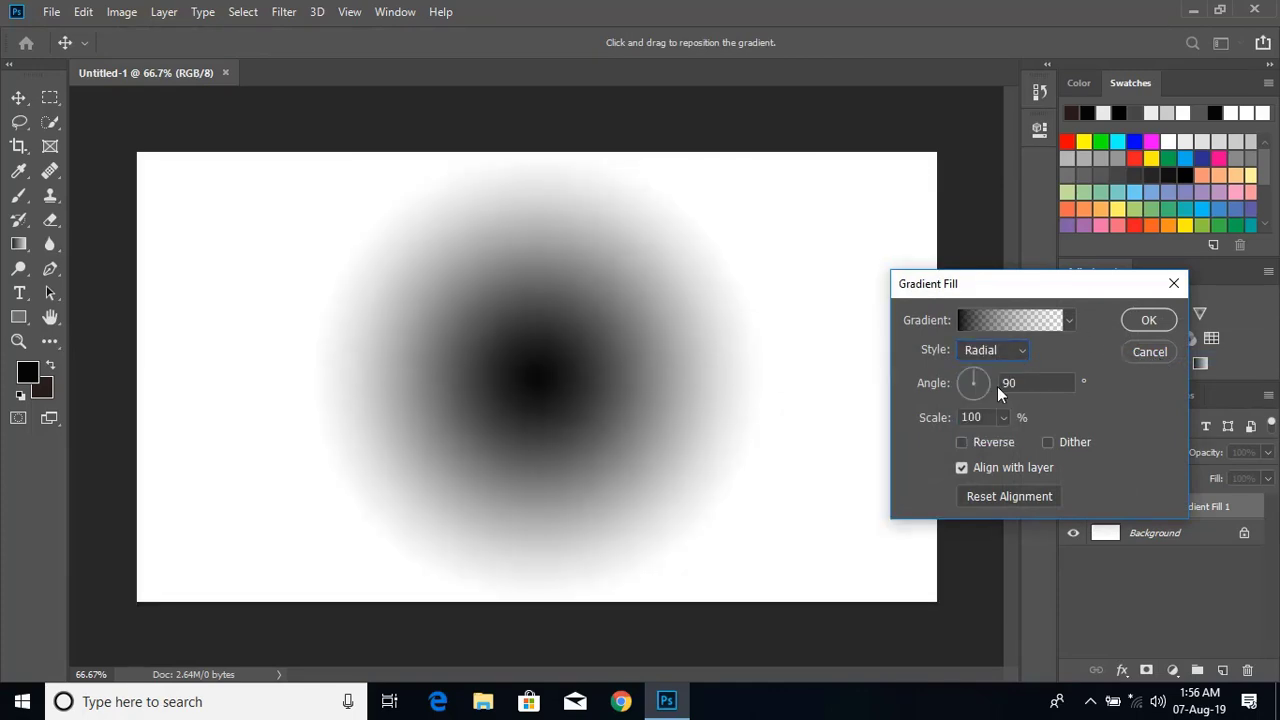
click(1030, 325)
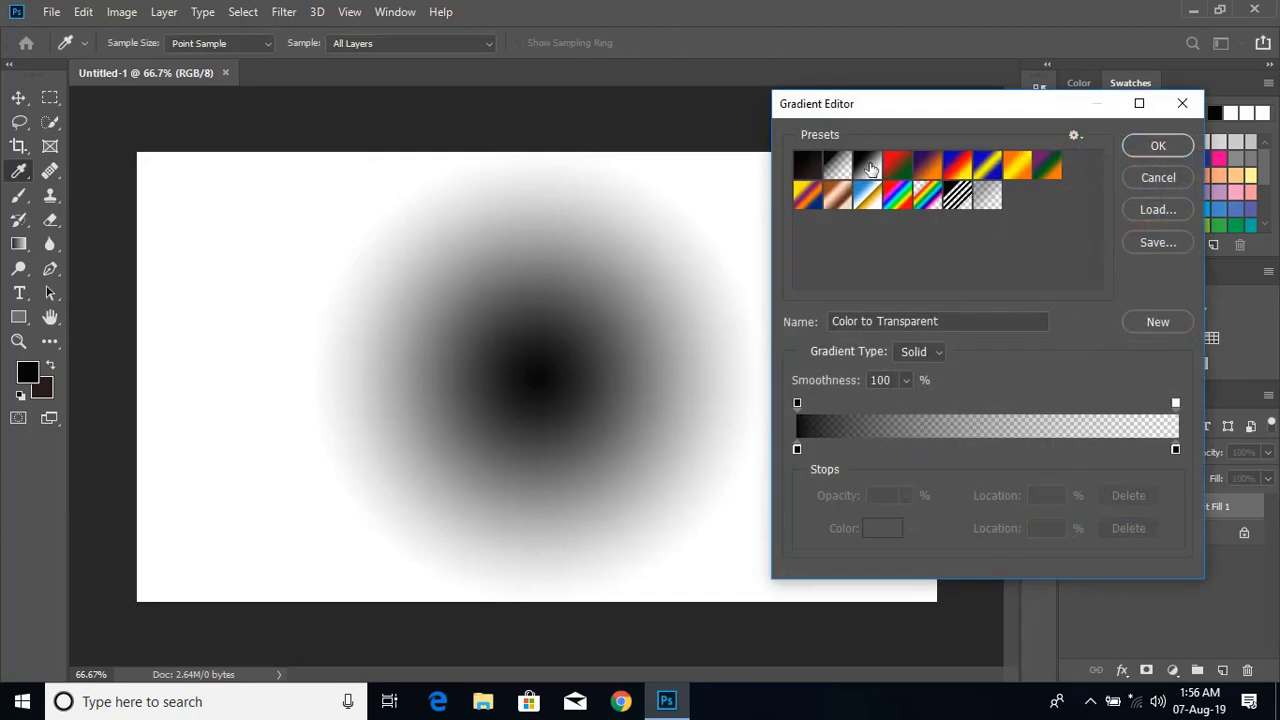
click(869, 167)
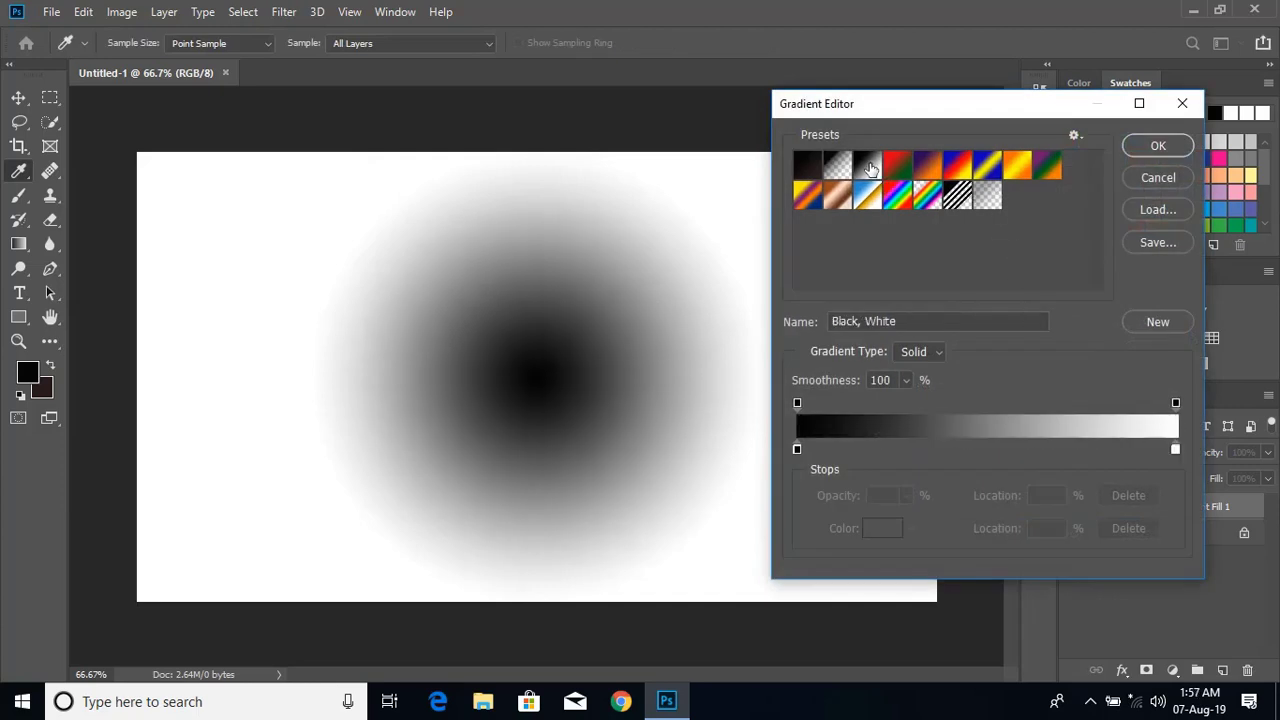
- Change the right-hand gradient stop to dark grey 393838 and accept the gradient
double_click(1177, 449)
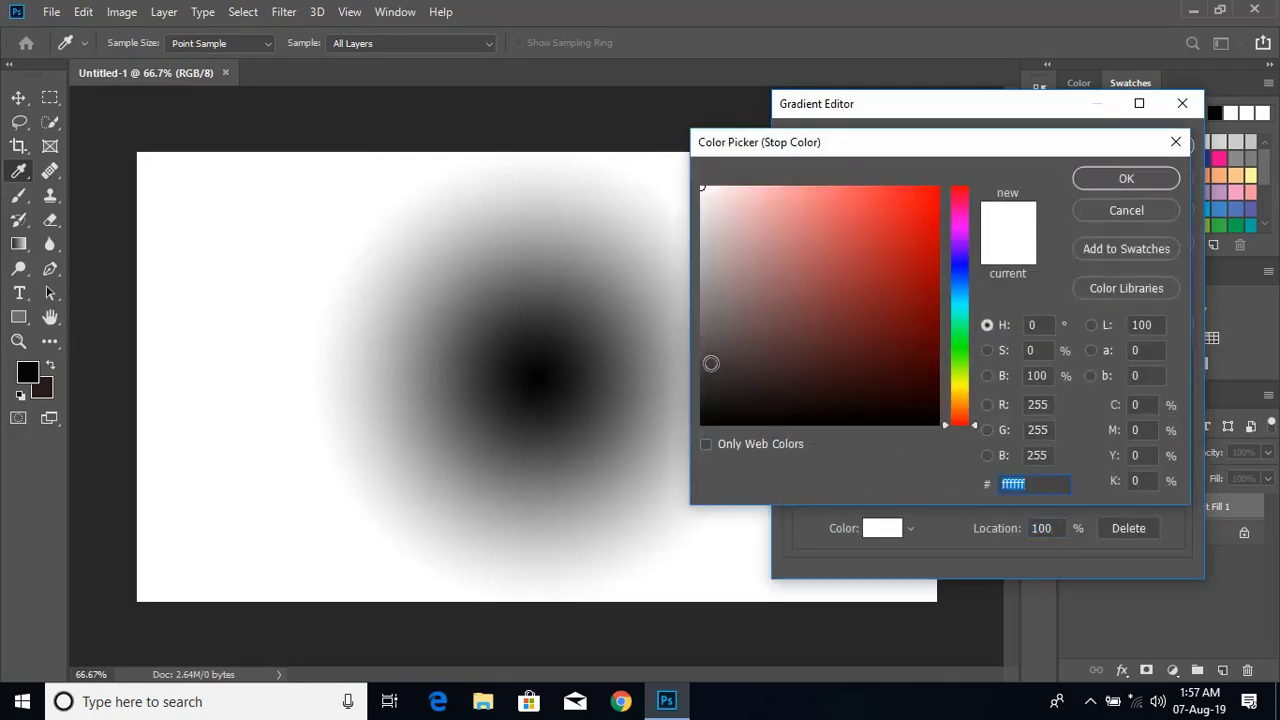
click(710, 363)
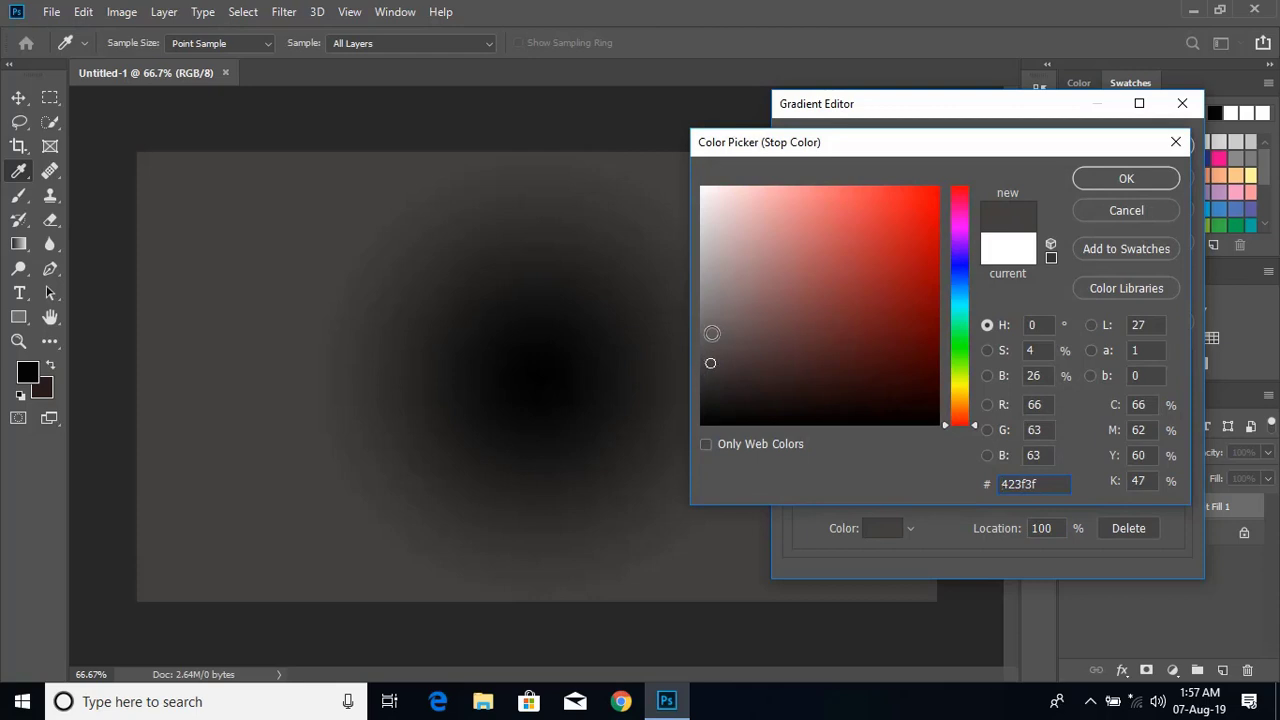
click(711, 335)
click(710, 358)
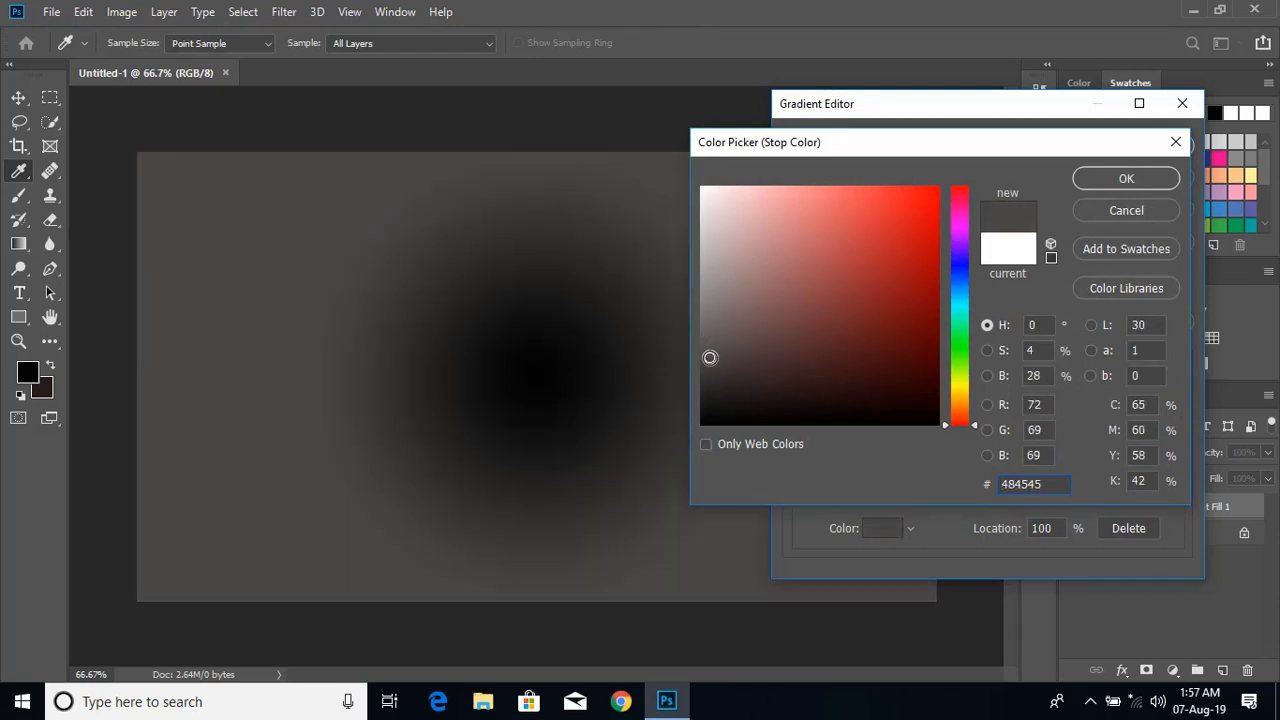
click(709, 367)
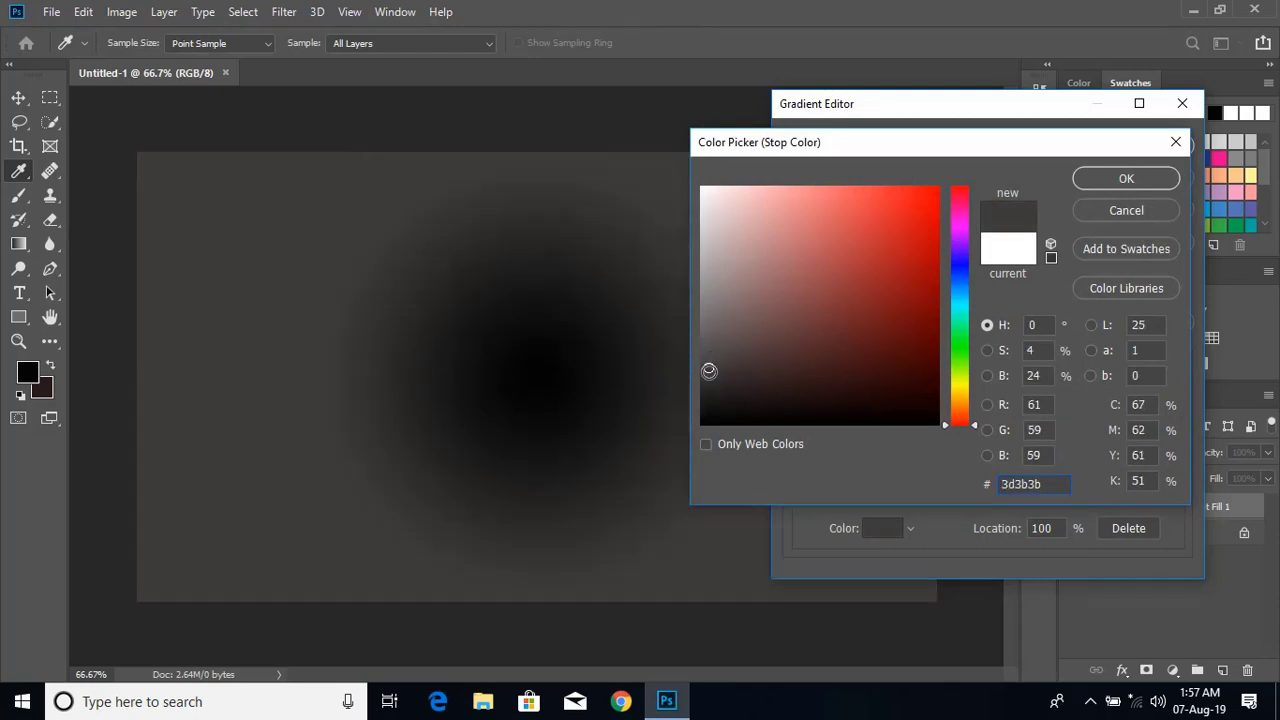
click(709, 379)
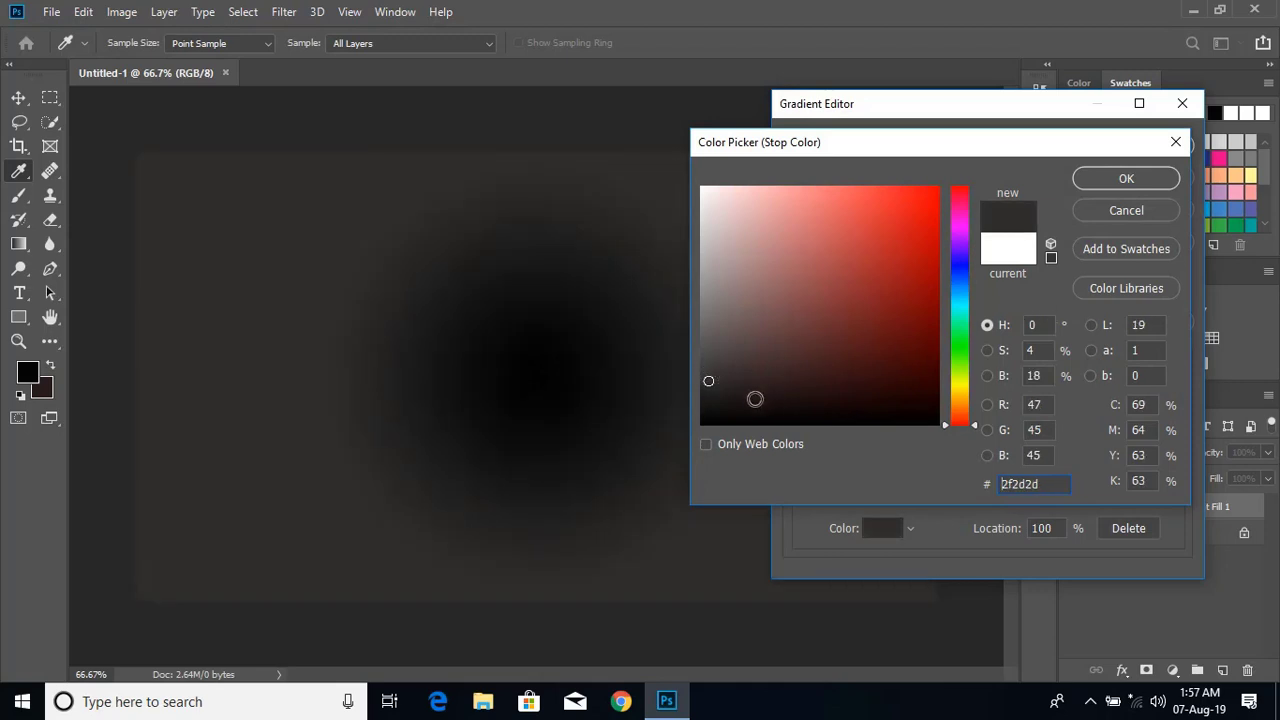
click(704, 371)
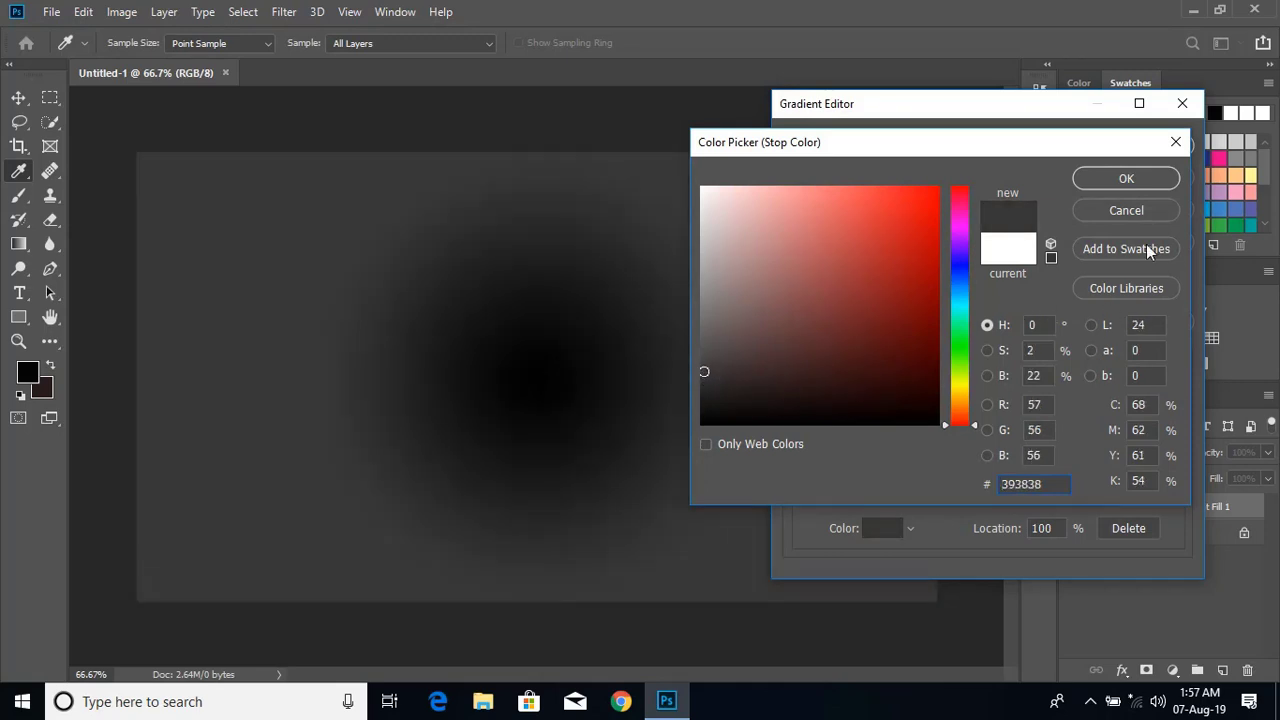
click(1126, 180)
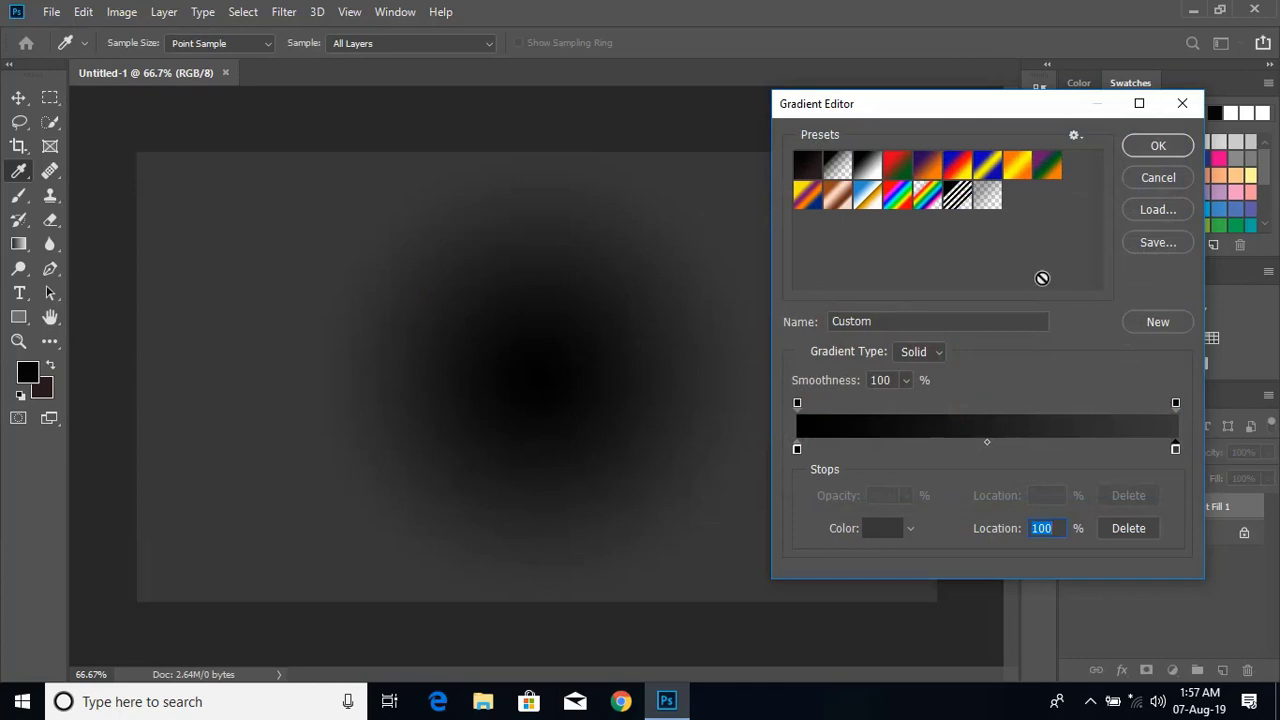
click(1160, 147)
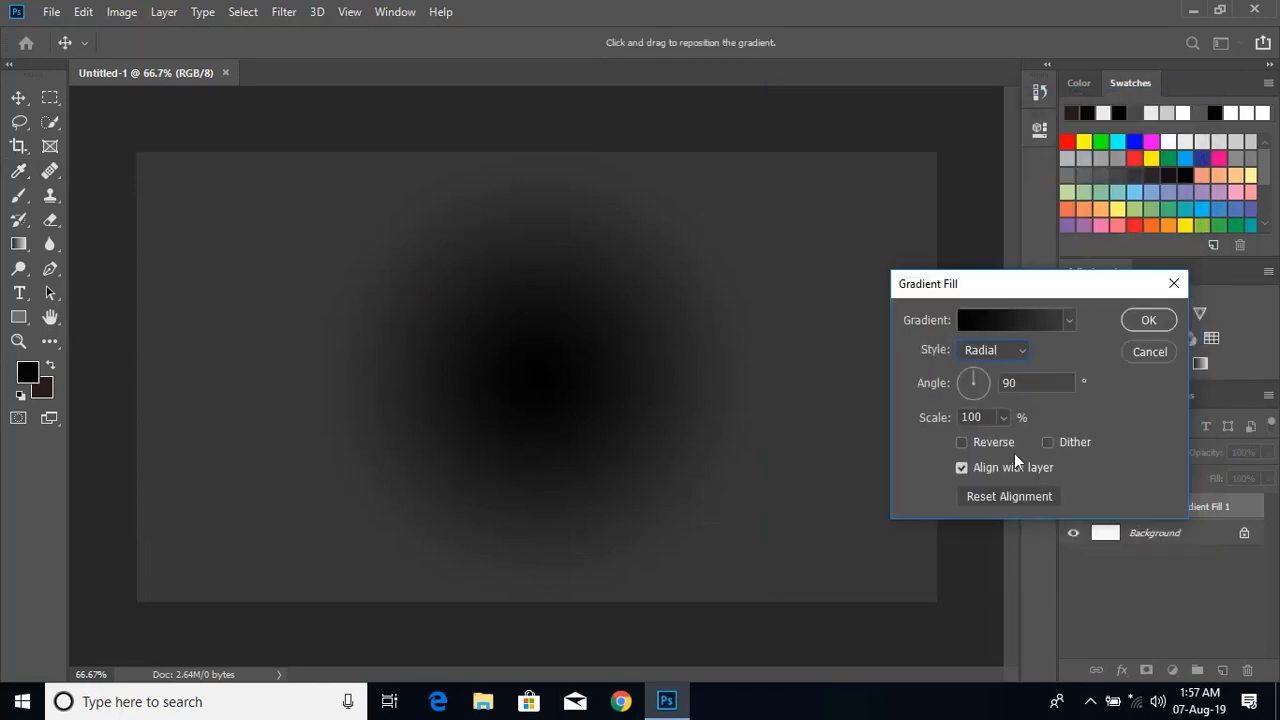
- Reverse the radial gradient so the centre is lighter, and enlarge its scale to 177%
click(960, 443)
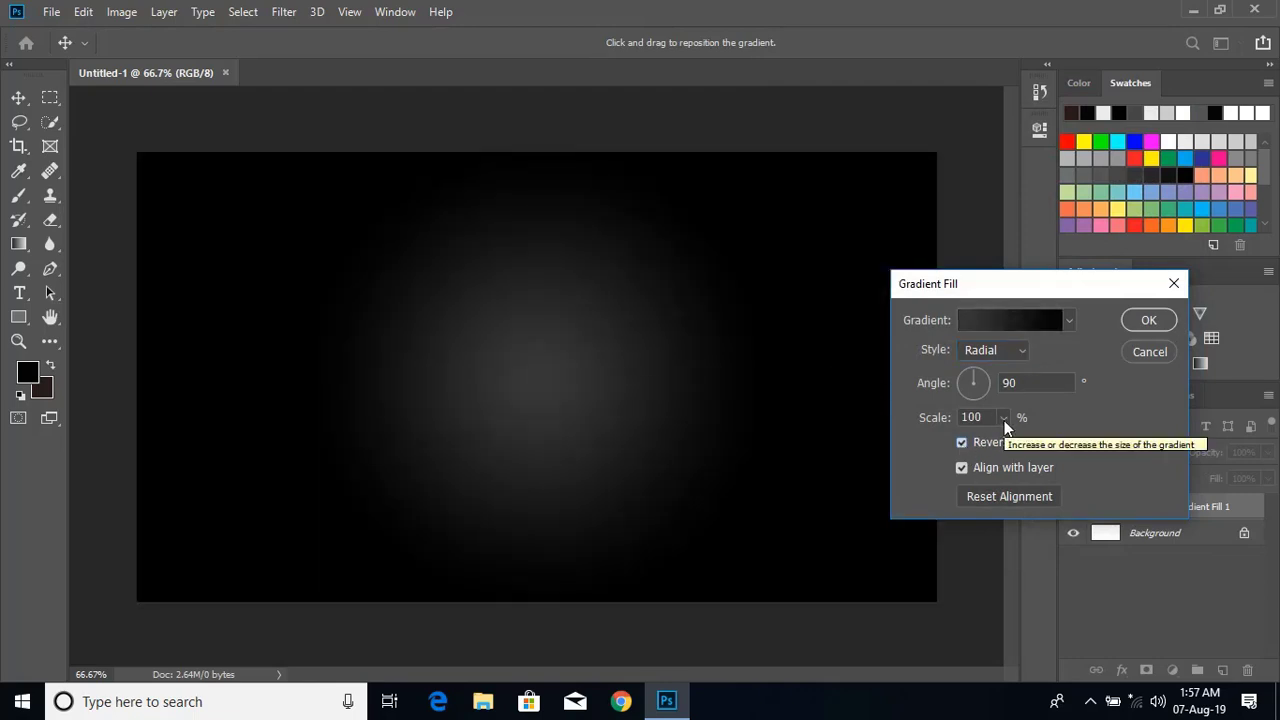
click(1003, 418)
drag(1005, 445, 1012, 443)
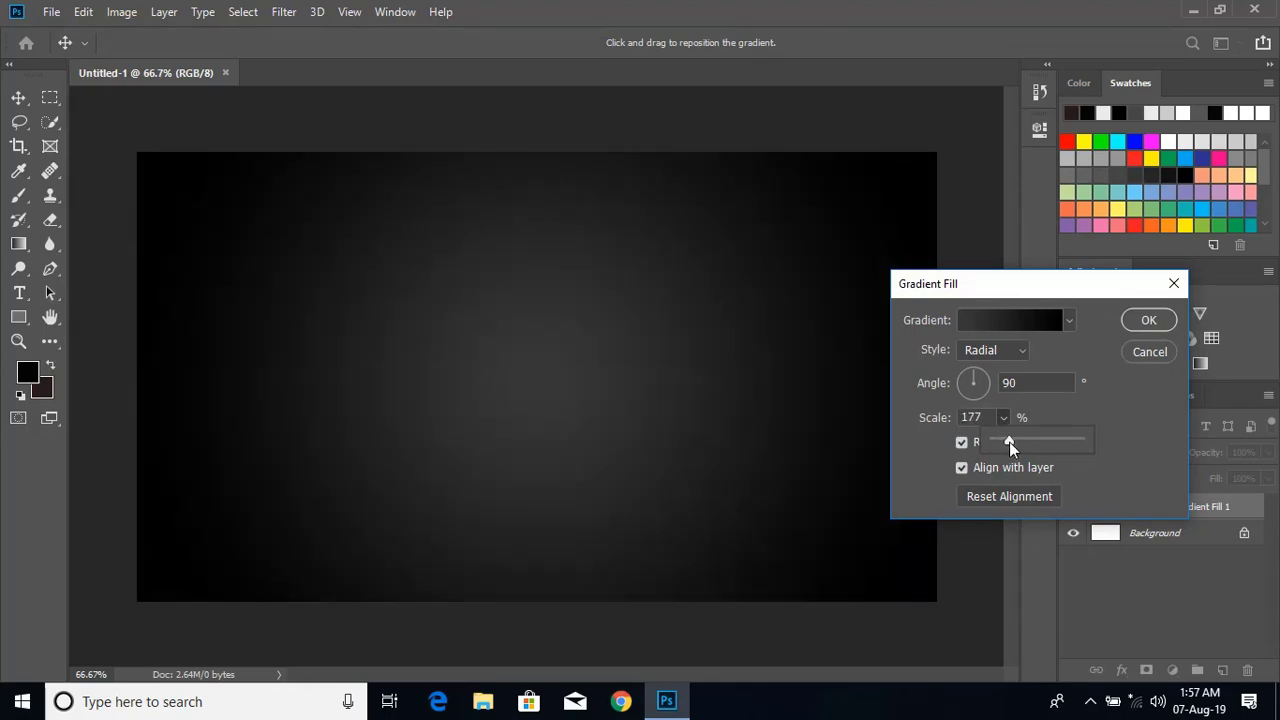
- Commit the gradient fill, then drag the logo from Untitled-1.png into the background document and close the PNG
click(1153, 322)
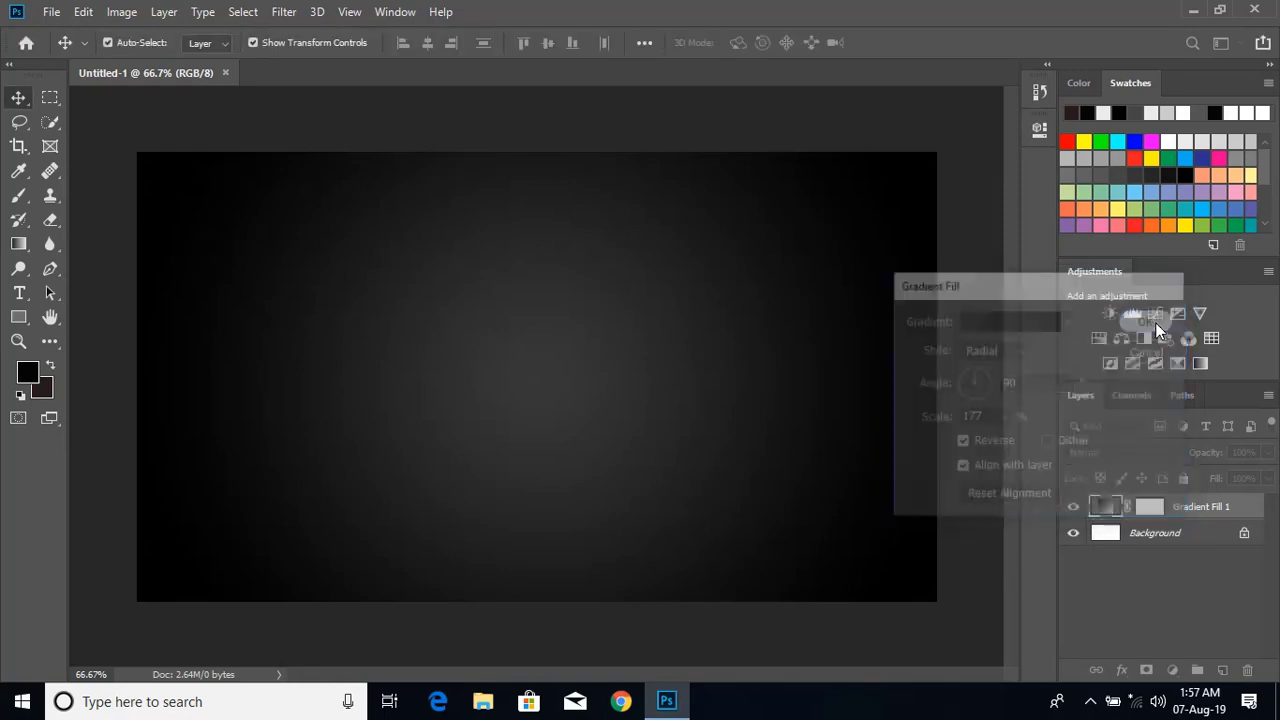
click(50, 11)
click(76, 50)
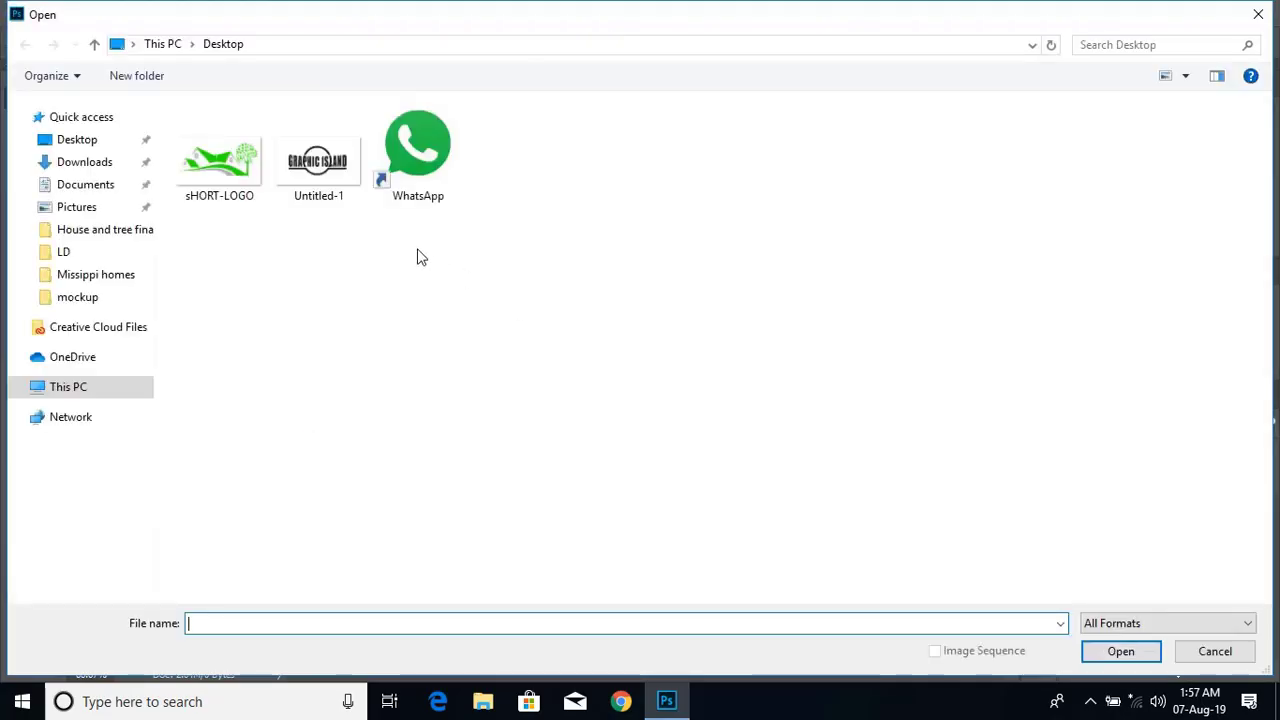
double_click(322, 163)
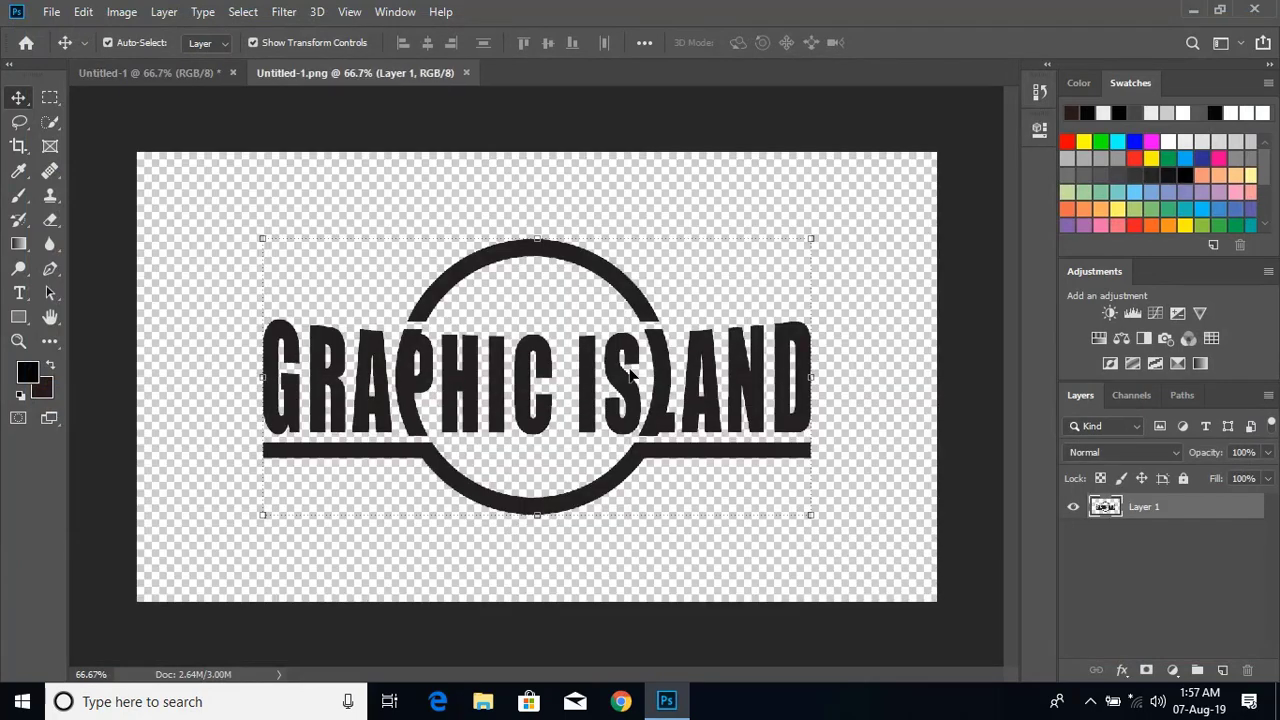
mouse_move(549, 361)
mouse_down()
mouse_move(175, 190)
mouse_move(225, 80)
mouse_move(315, 178)
mouse_move(584, 391)
mouse_move(523, 366)
mouse_move(546, 369)
mouse_up()
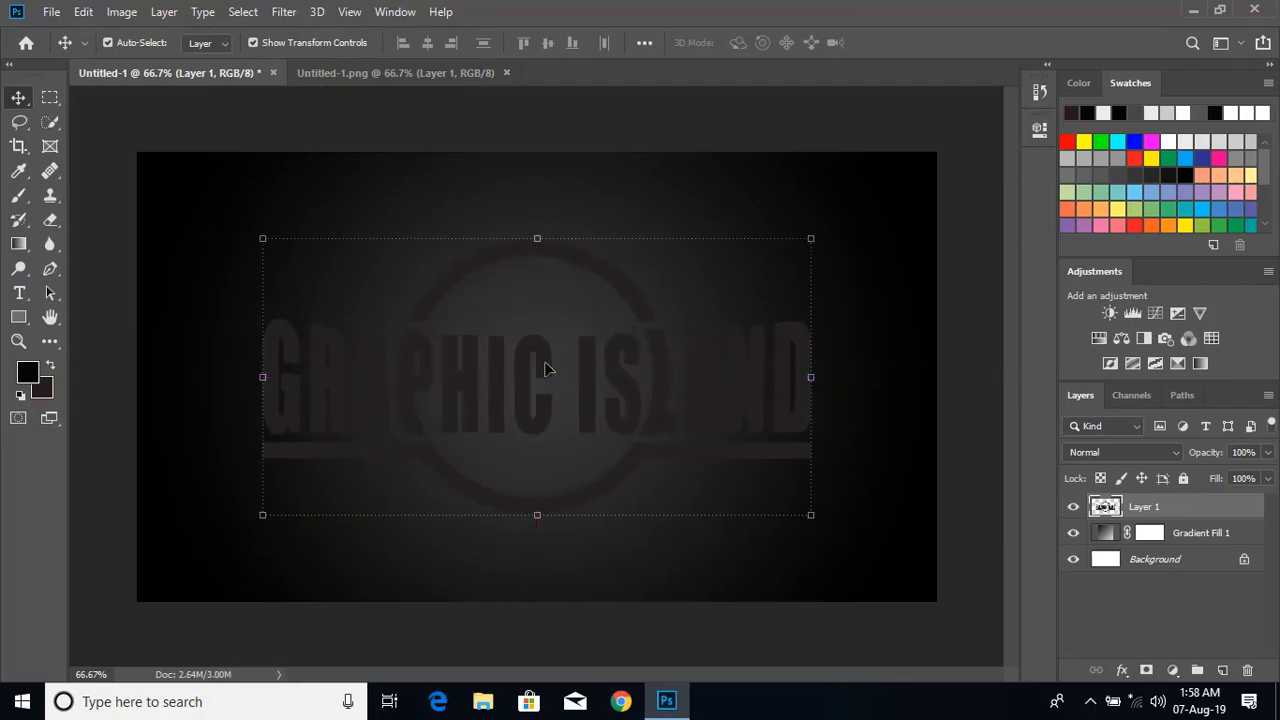
click(509, 73)
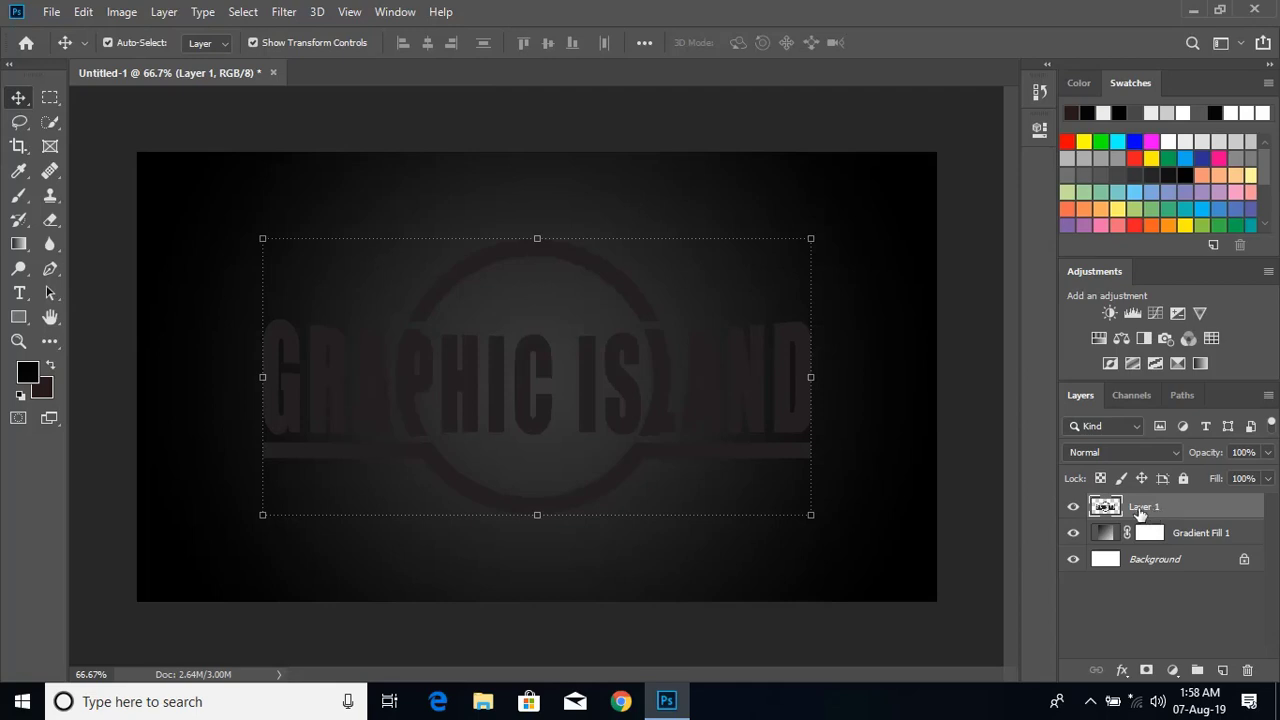
- Convert the logo's Layer 1 into a smart object and keep it selected
click(164, 12)
mouse_move(338, 370)
click(482, 367)
click(950, 403)
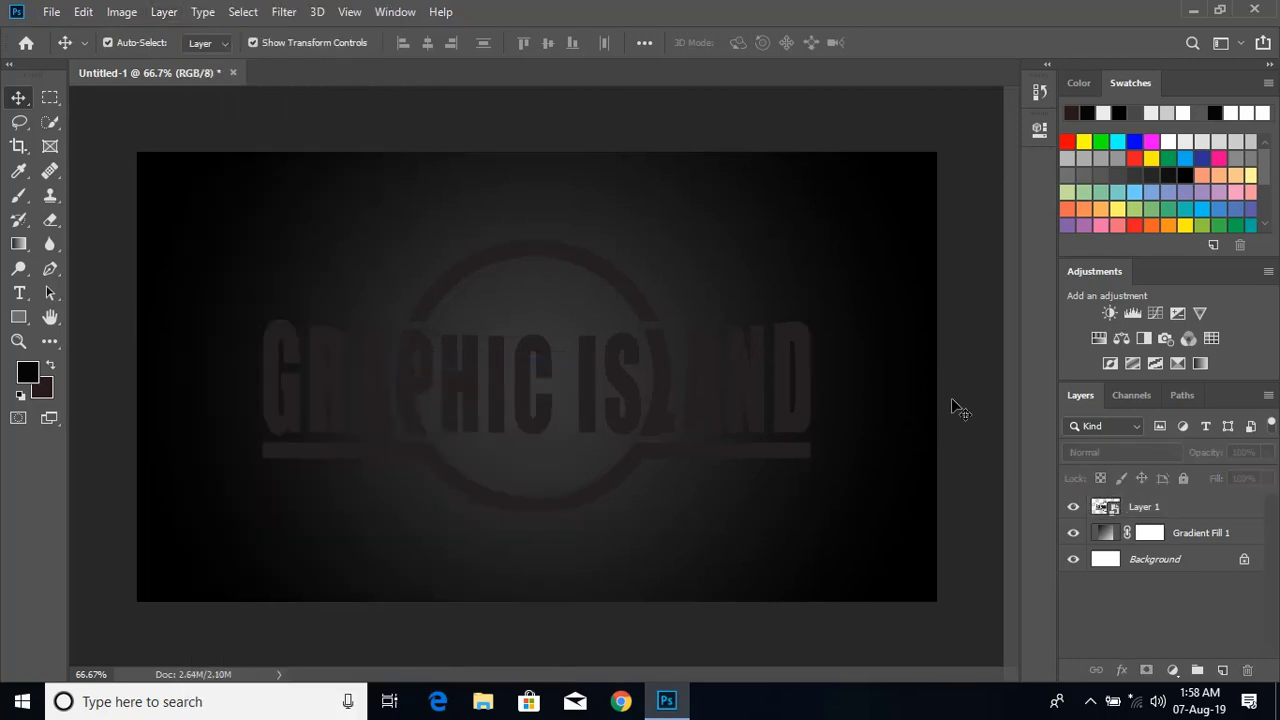
click(1172, 509)
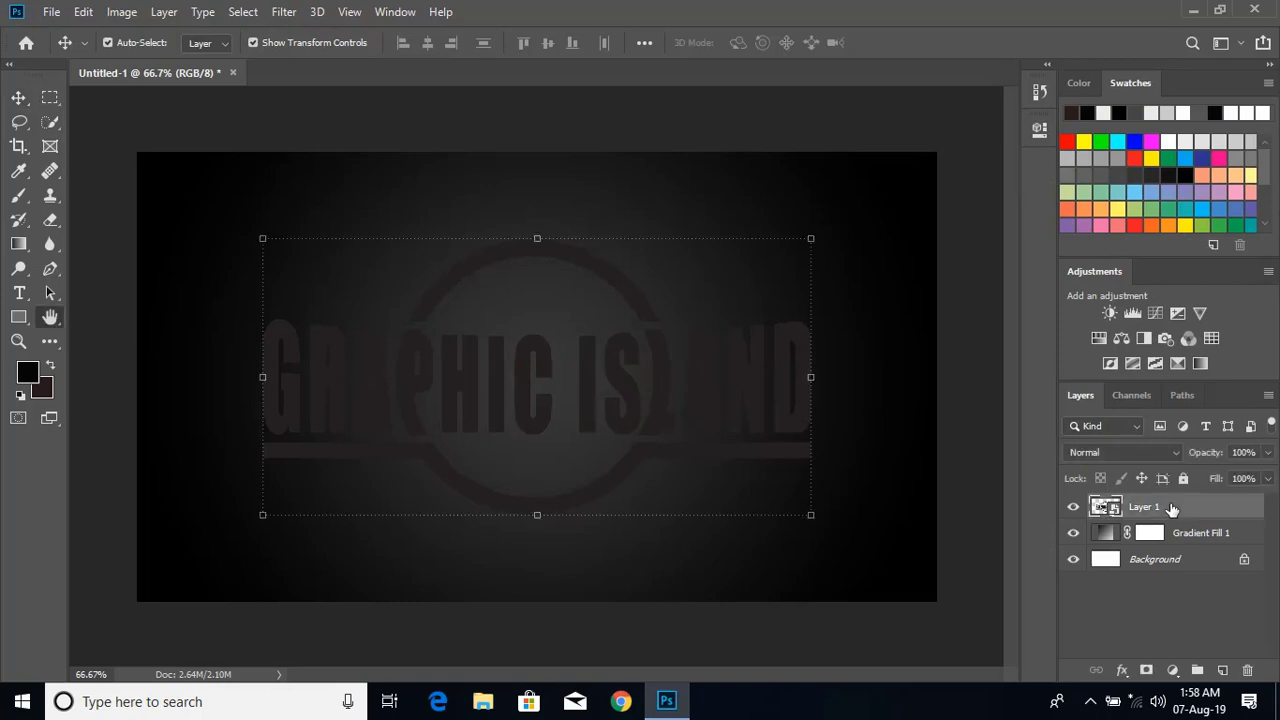
- Give the logo a light grey (b2b2b2) Color Overlay and add Bevel & Emboss
double_click(1172, 509)
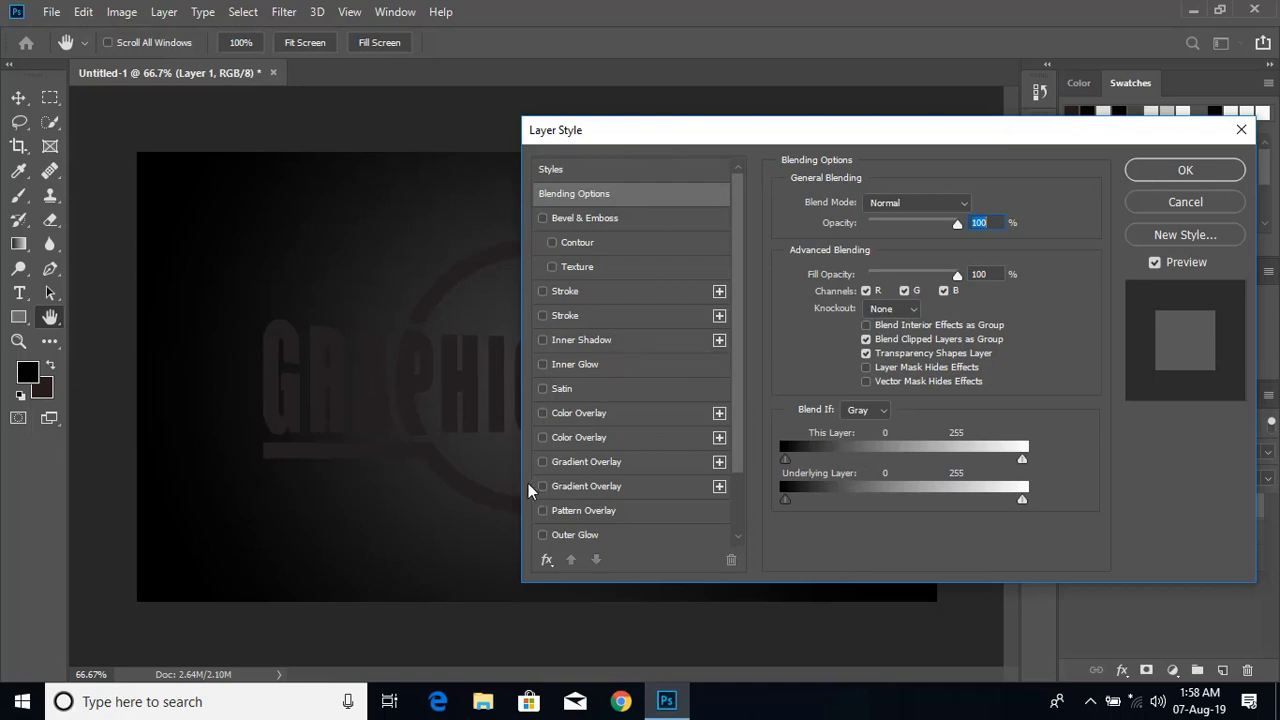
click(543, 413)
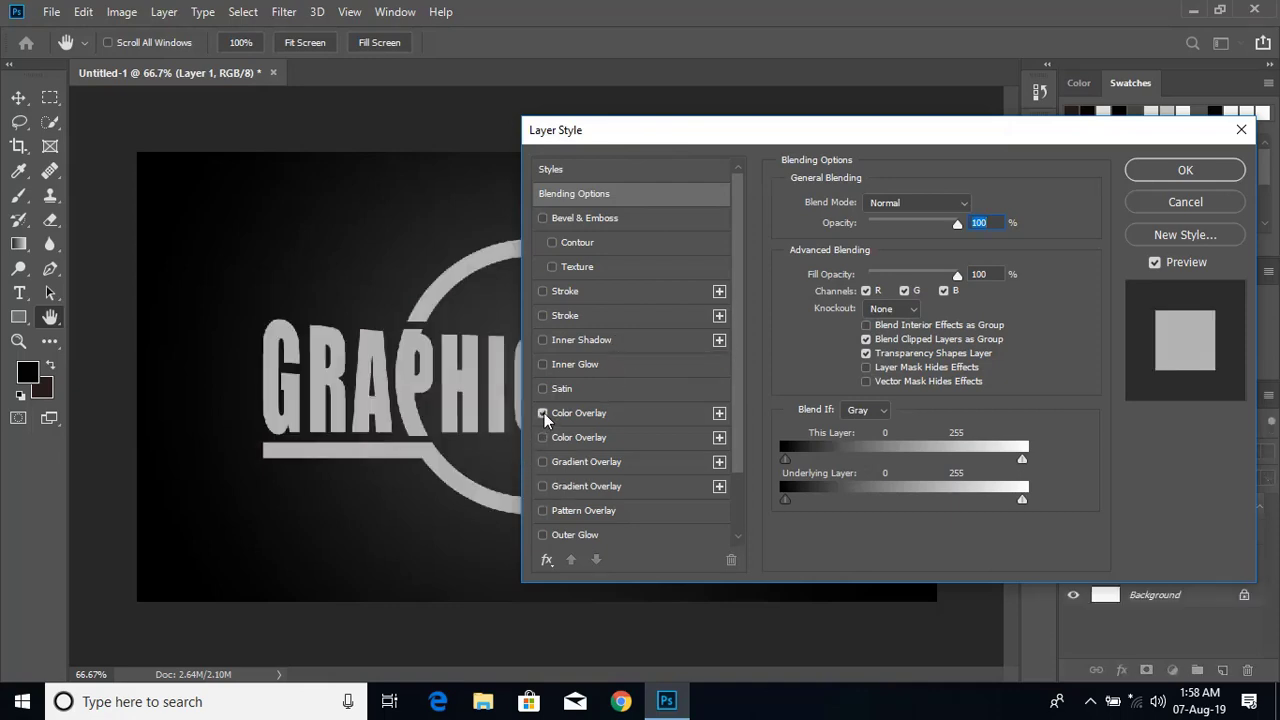
click(629, 413)
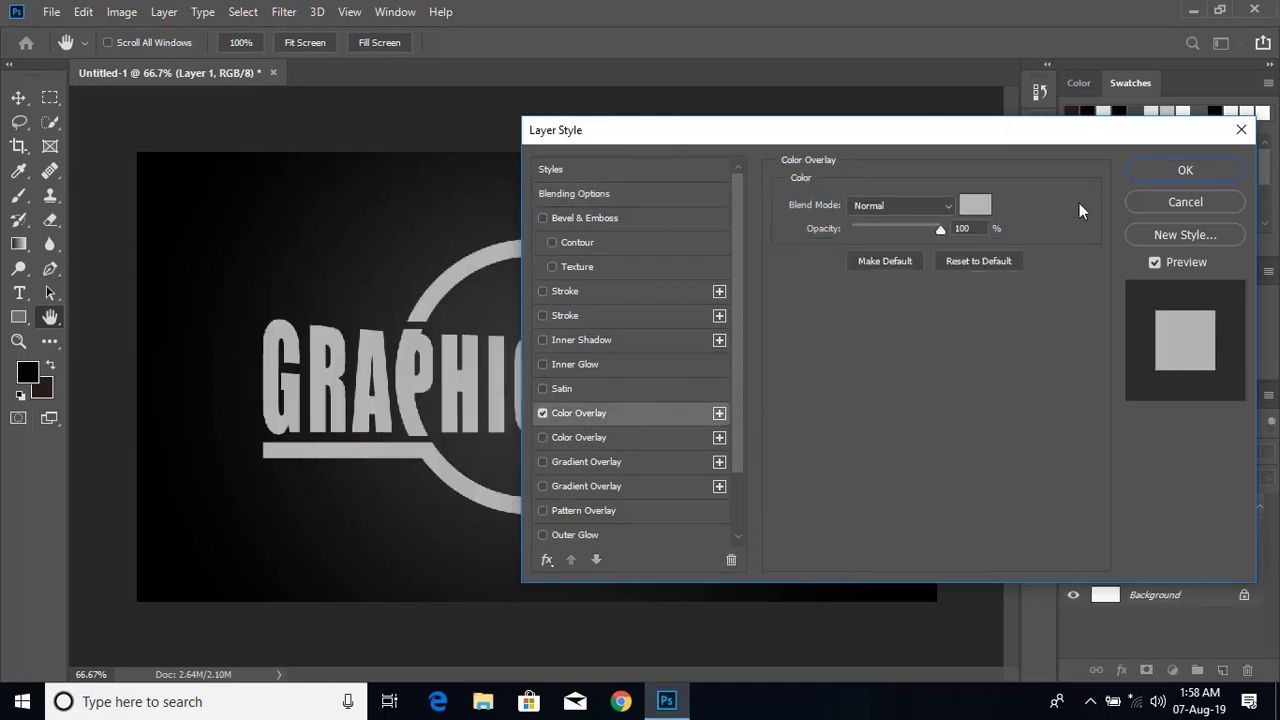
click(972, 203)
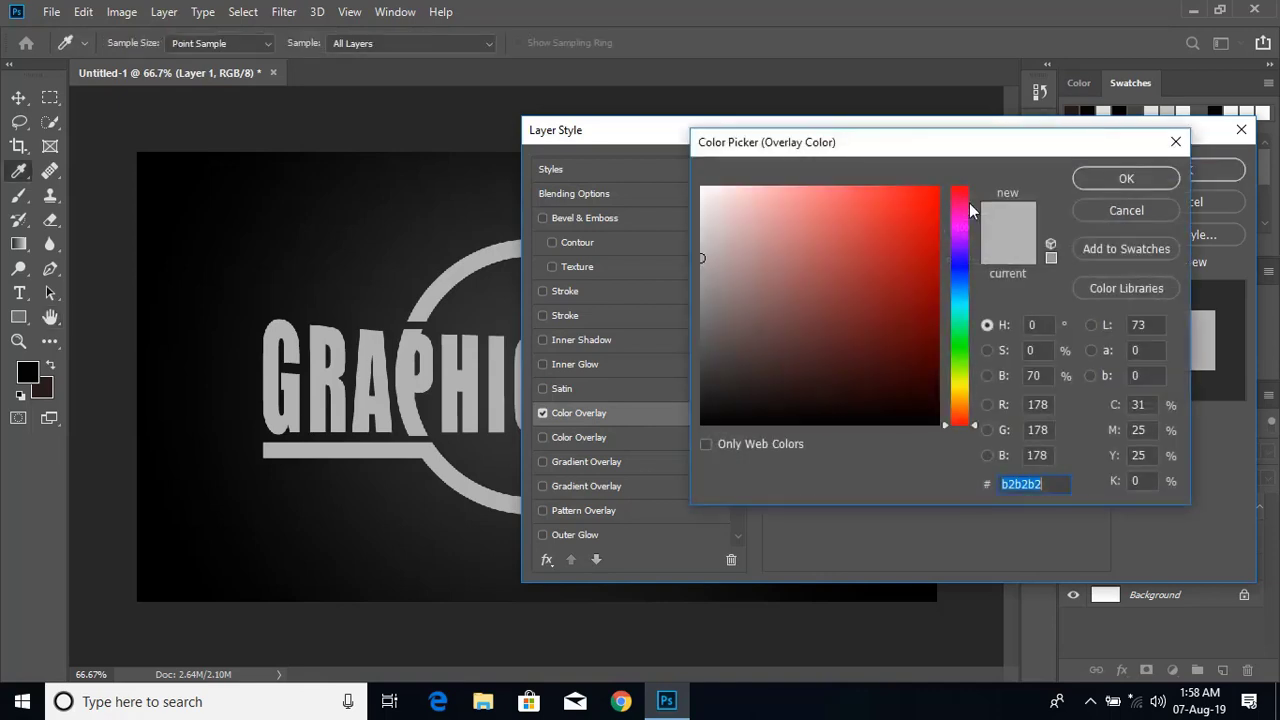
click(1130, 178)
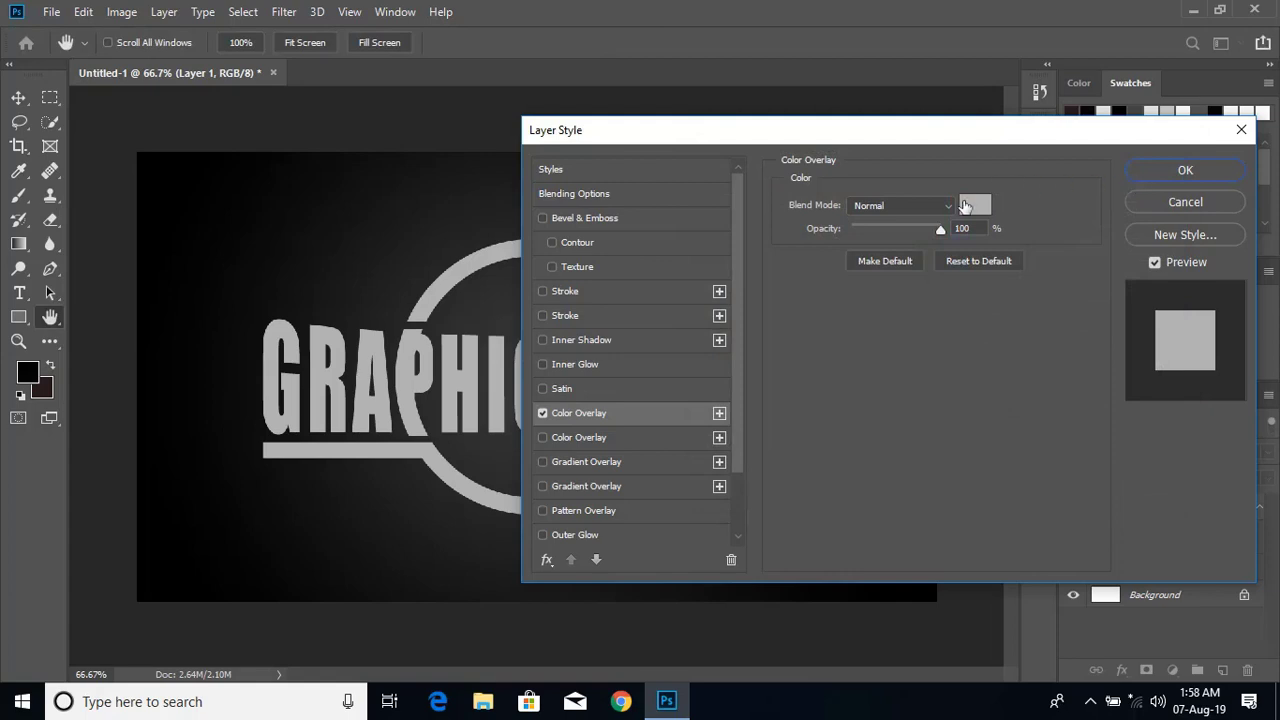
click(542, 217)
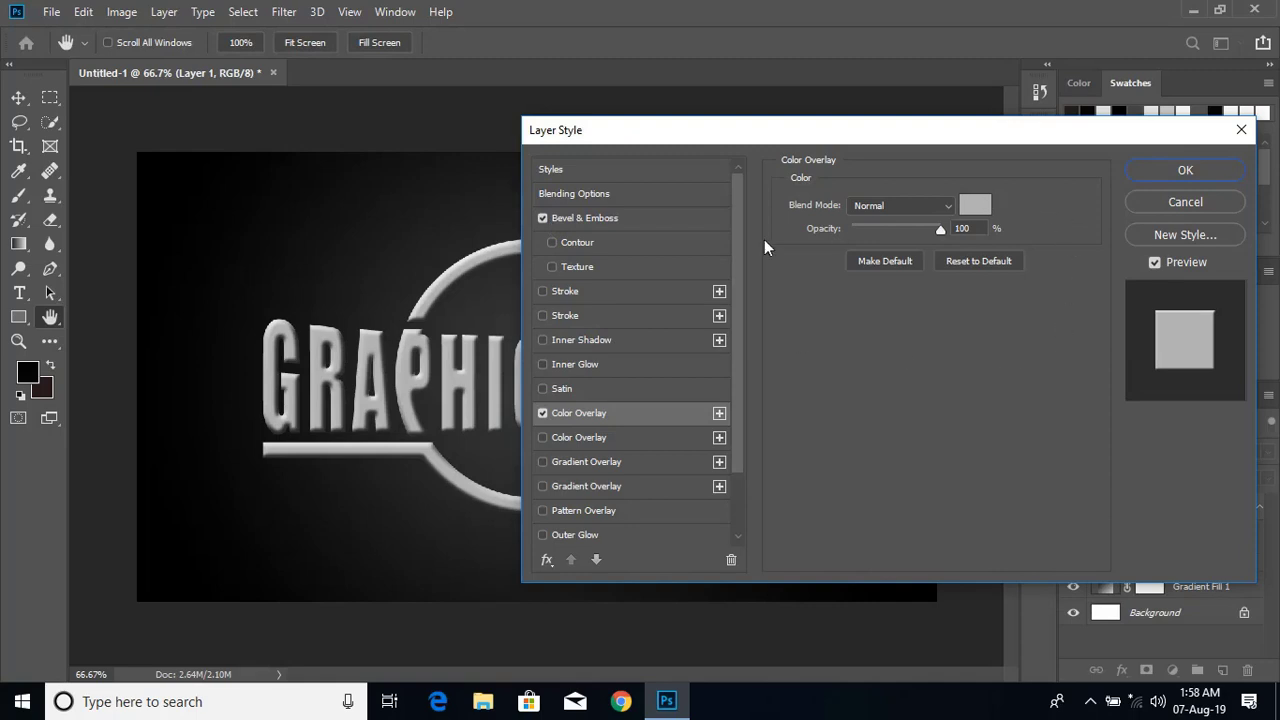
- Keep the bevel at 600% depth, add a 75% Screen Inner Glow of 7 px, and apply the styles
click(609, 217)
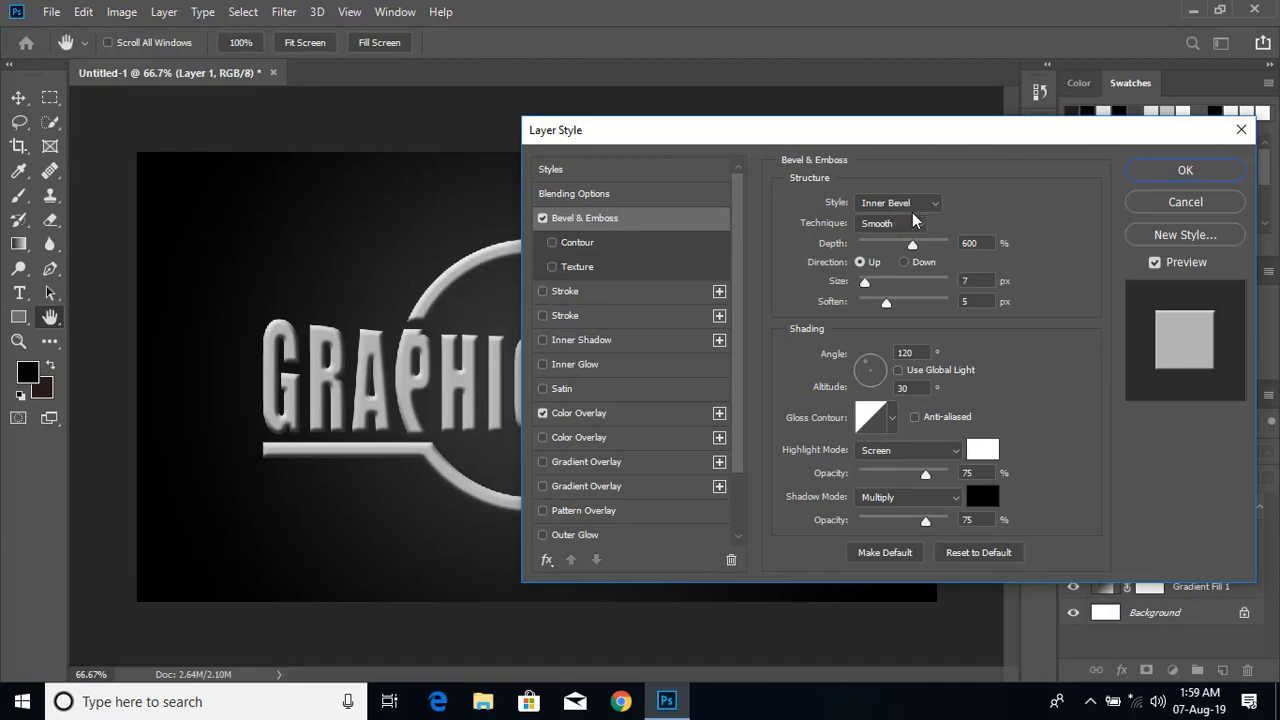
click(984, 240)
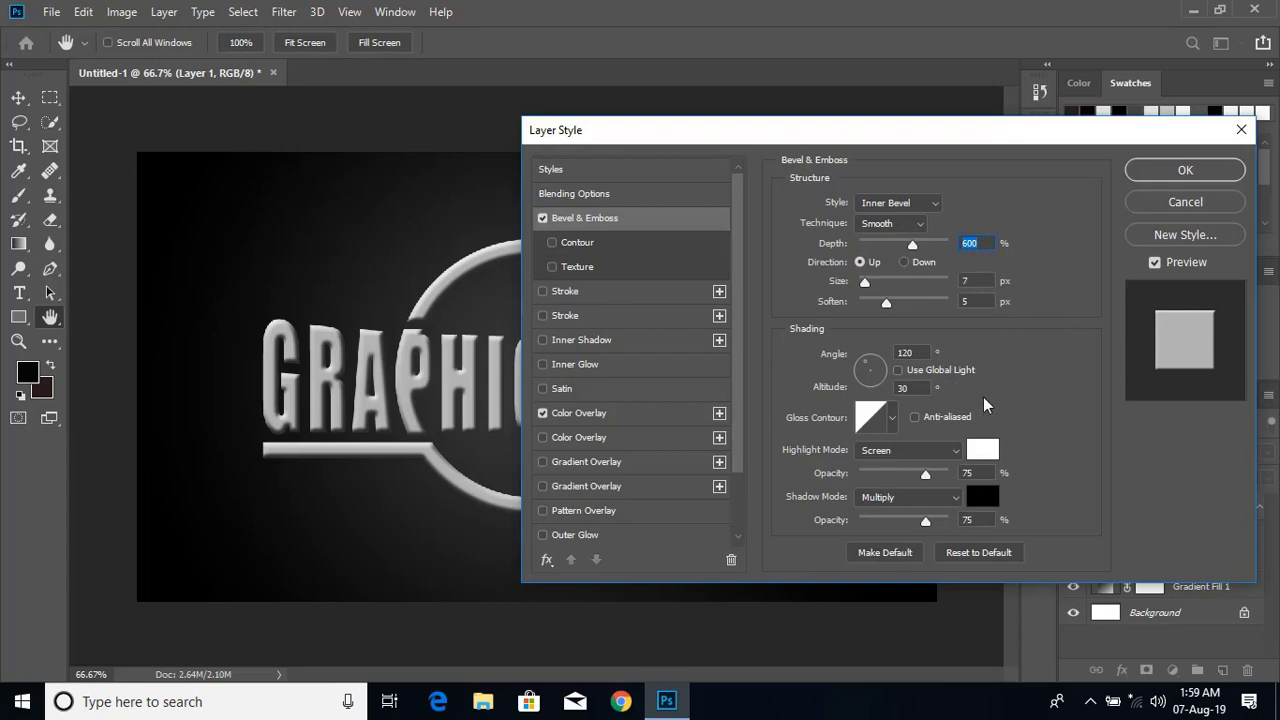
click(542, 365)
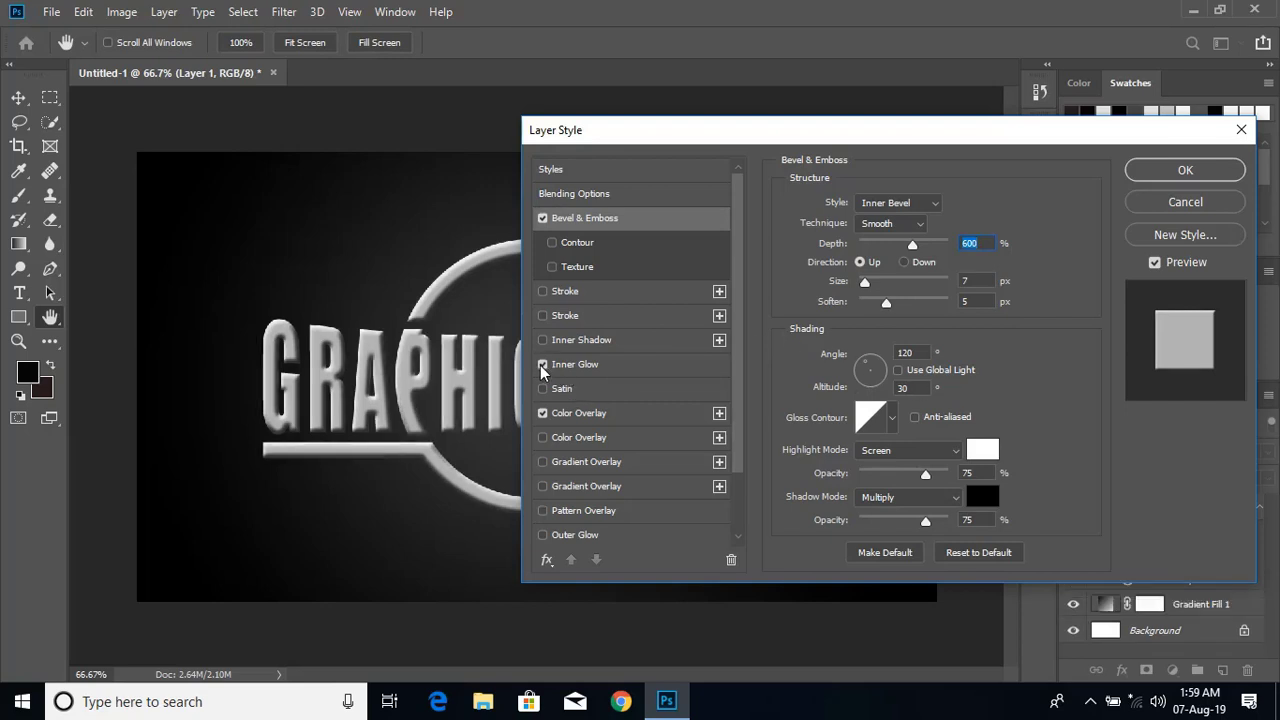
click(594, 364)
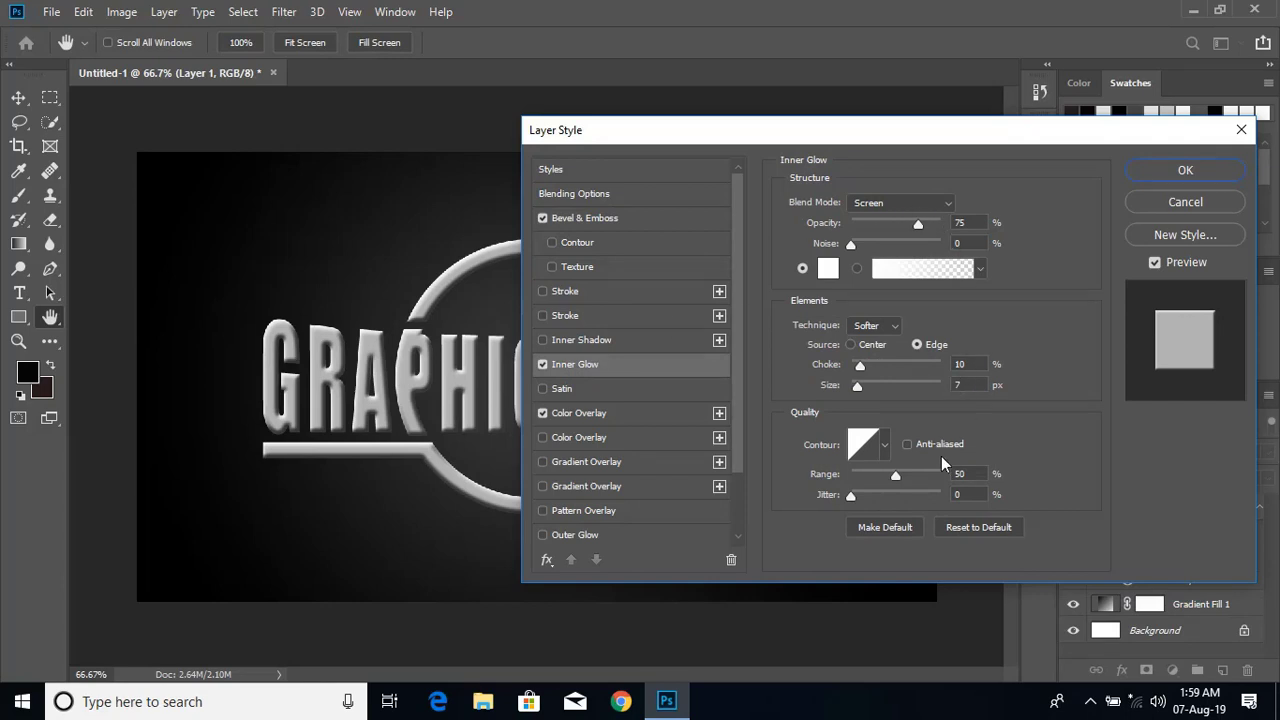
click(1200, 171)
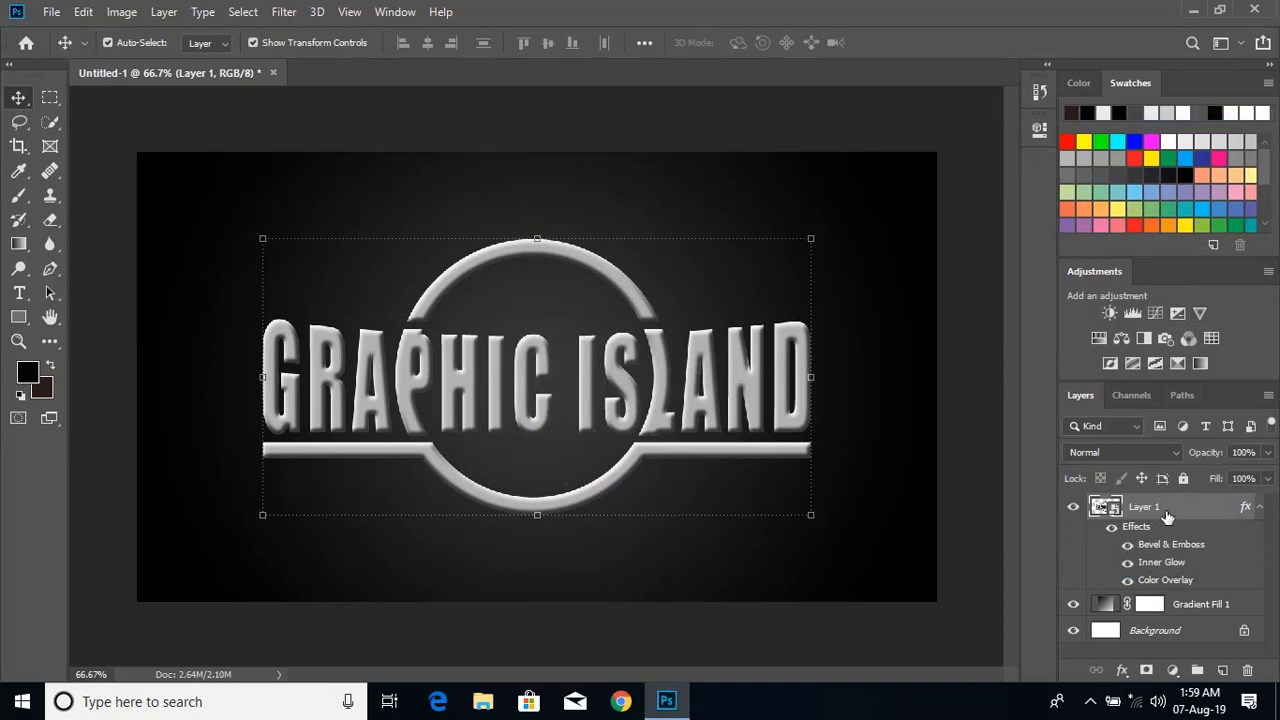
- Convert the logo layer, with its overlay, bevel and glow effects, into a smart object
click(163, 12)
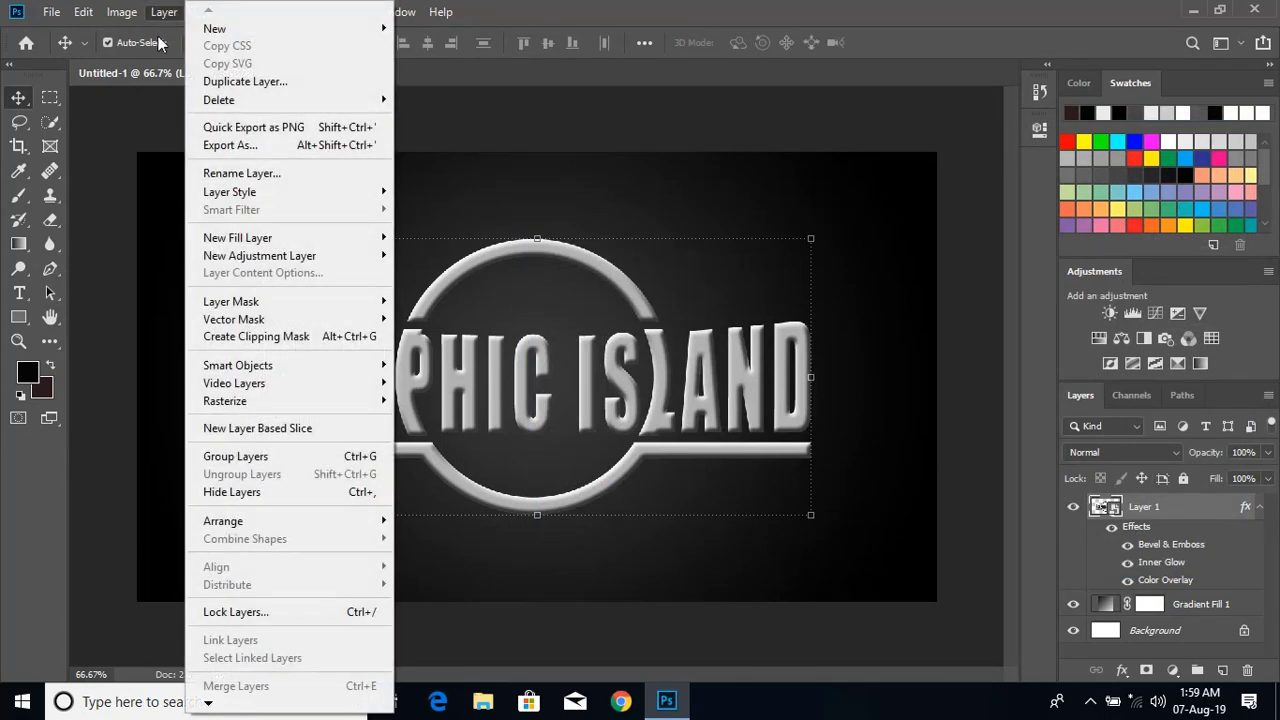
mouse_move(312, 366)
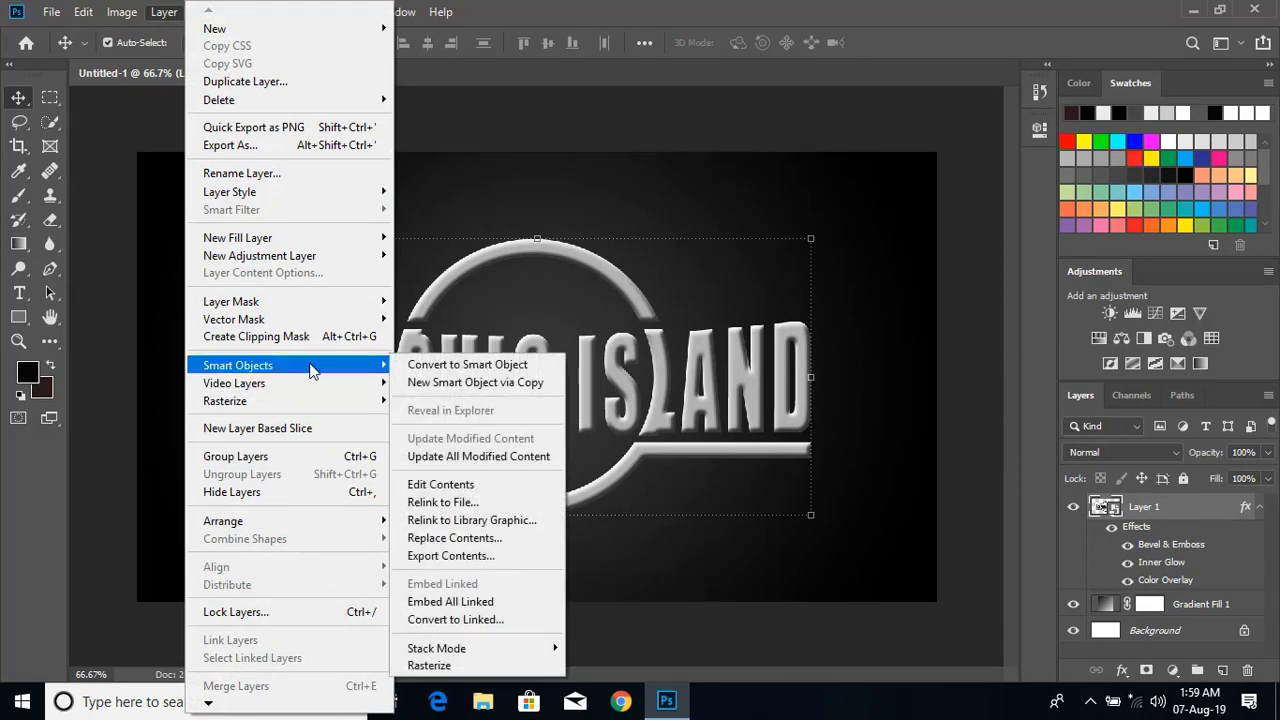
click(497, 368)
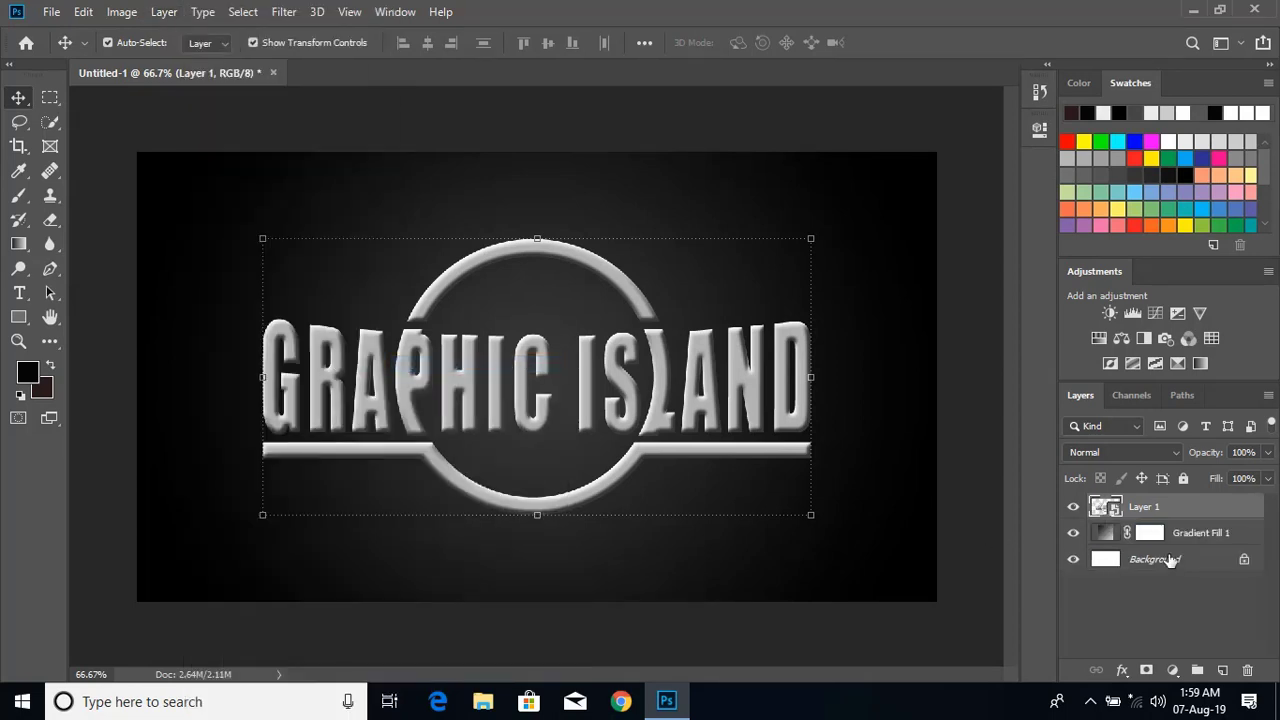
- Add a Bevel & Emboss to the smart-object logo and set its style to Outer Bevel
double_click(1143, 507)
click(1207, 513)
key(h)
double_click(1207, 513)
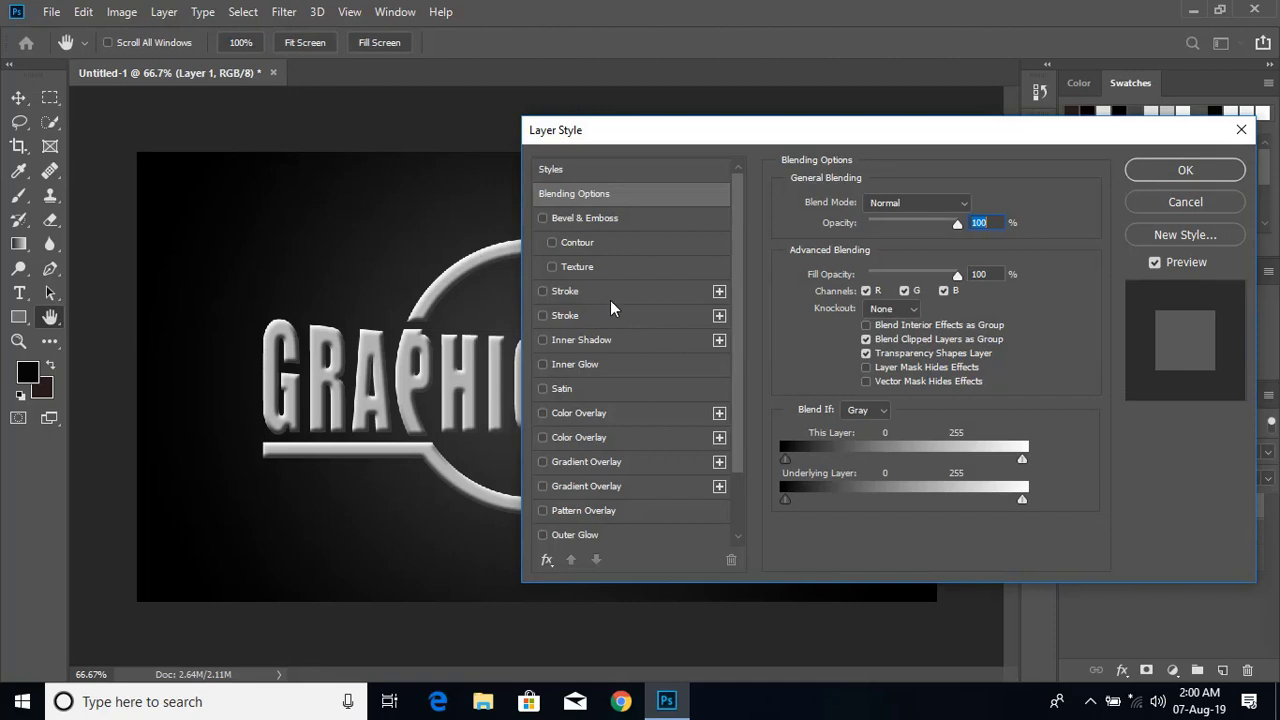
click(543, 217)
click(604, 217)
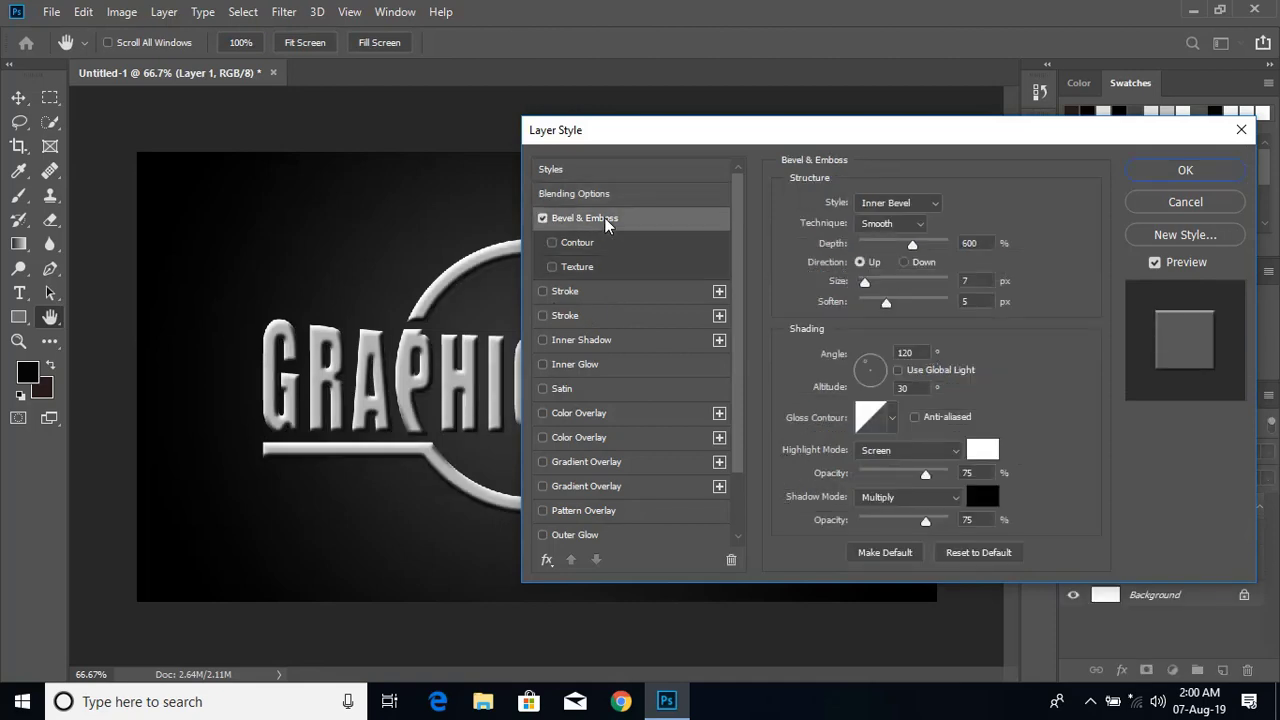
click(899, 205)
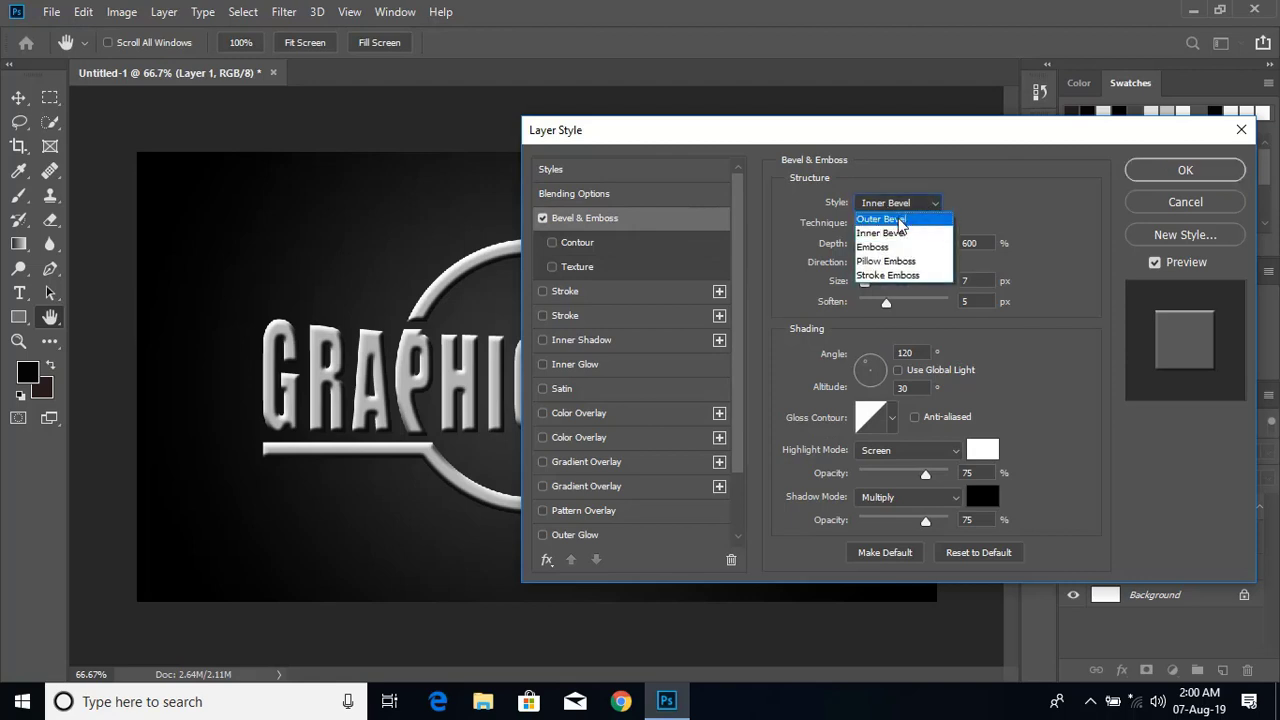
click(899, 222)
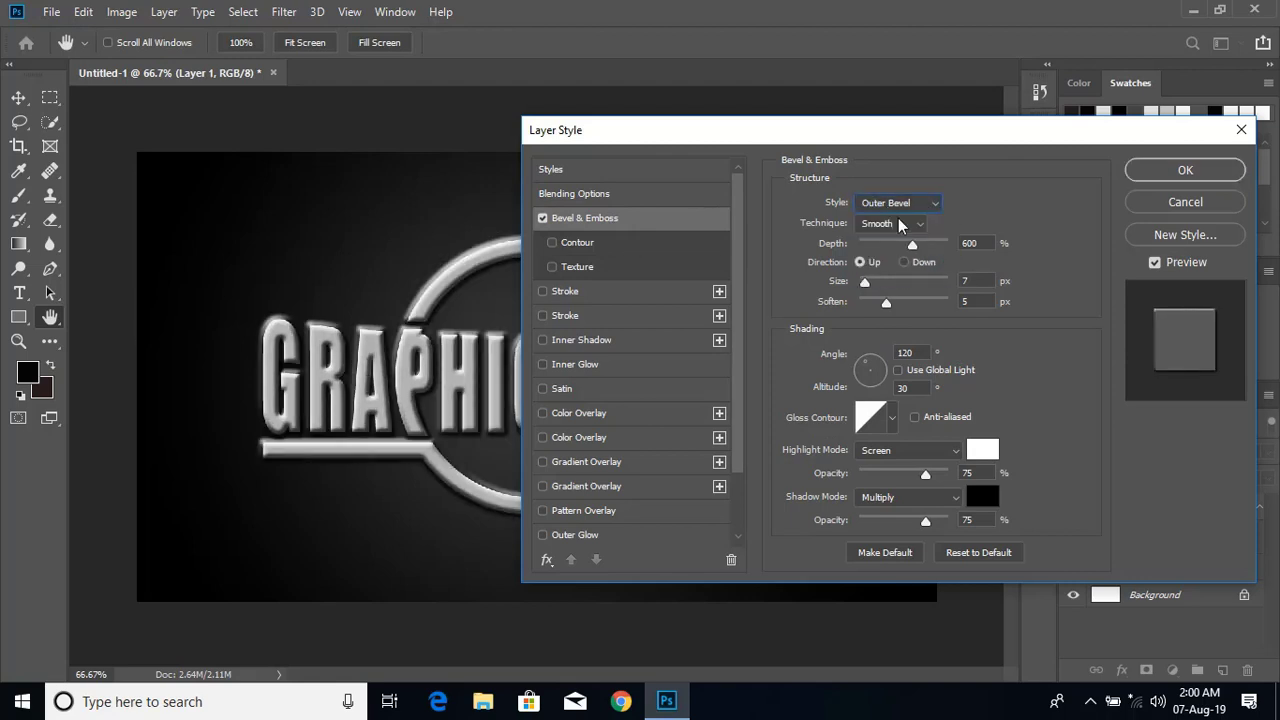
- Set the bevel Depth to 100, Soften to 0, and the gloss contour to Ring - Double
drag(984, 243, 932, 249)
text(100)
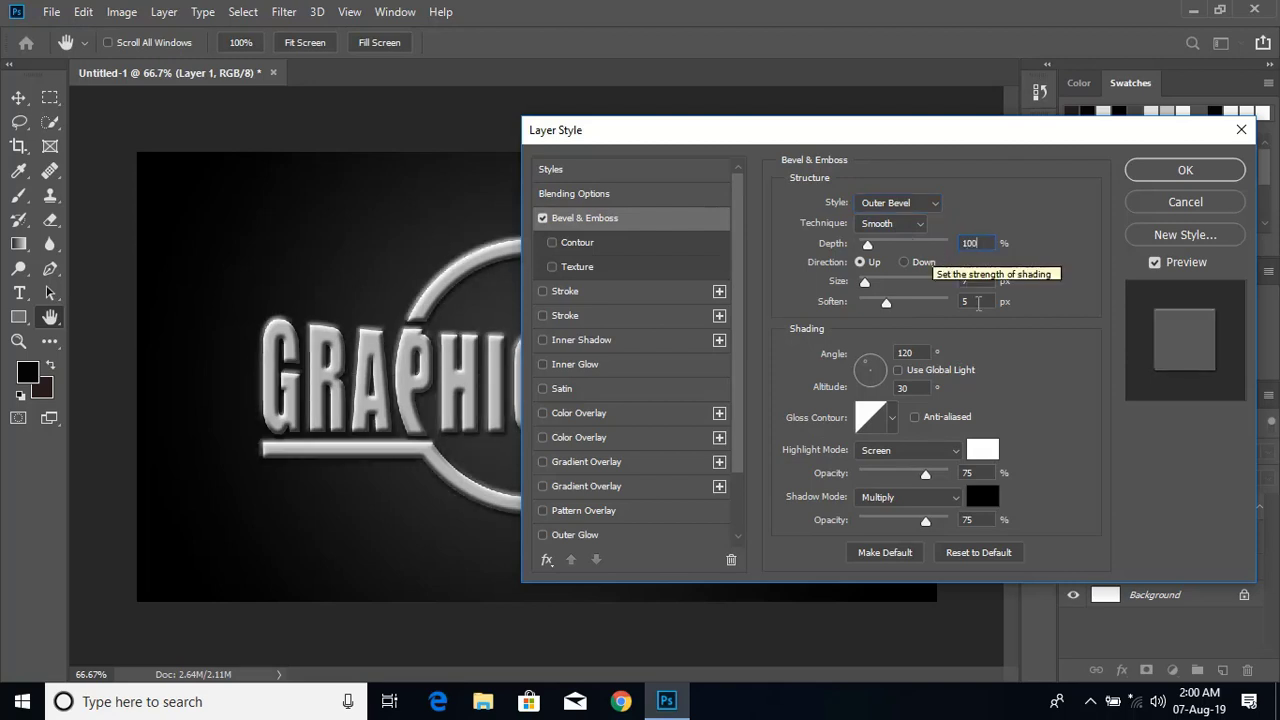
drag(985, 300, 936, 312)
text(0)
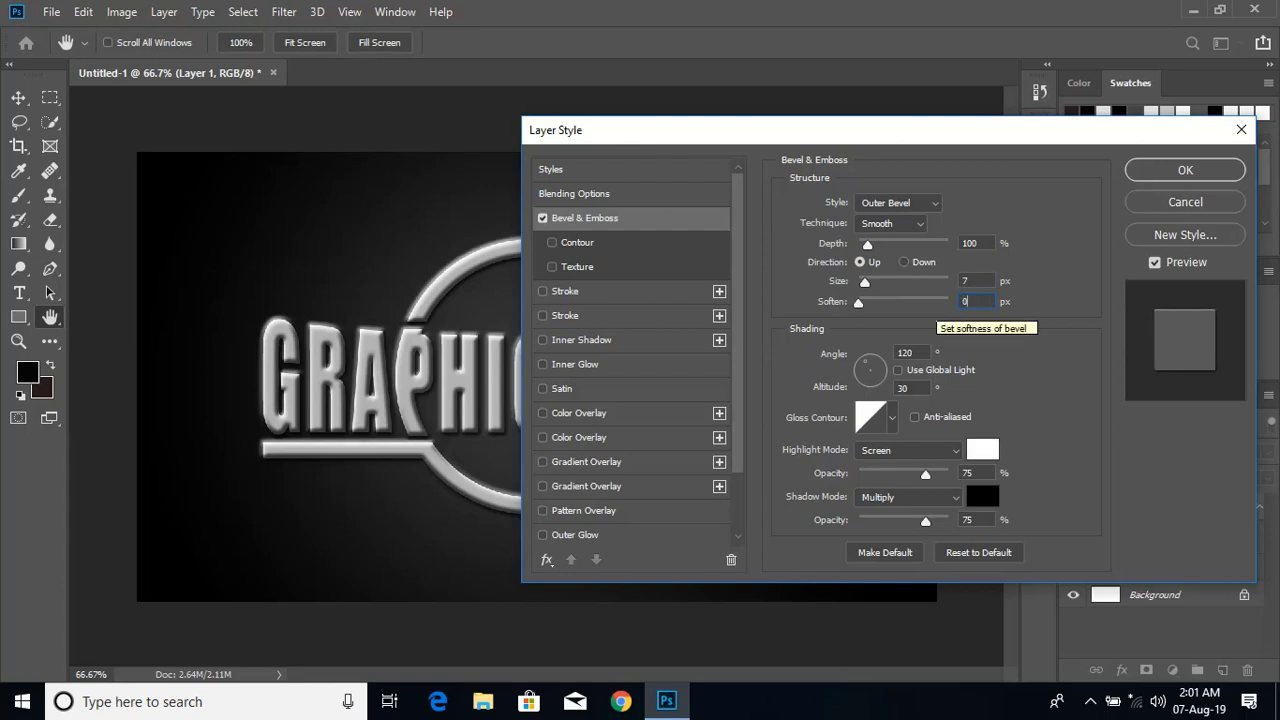
click(893, 418)
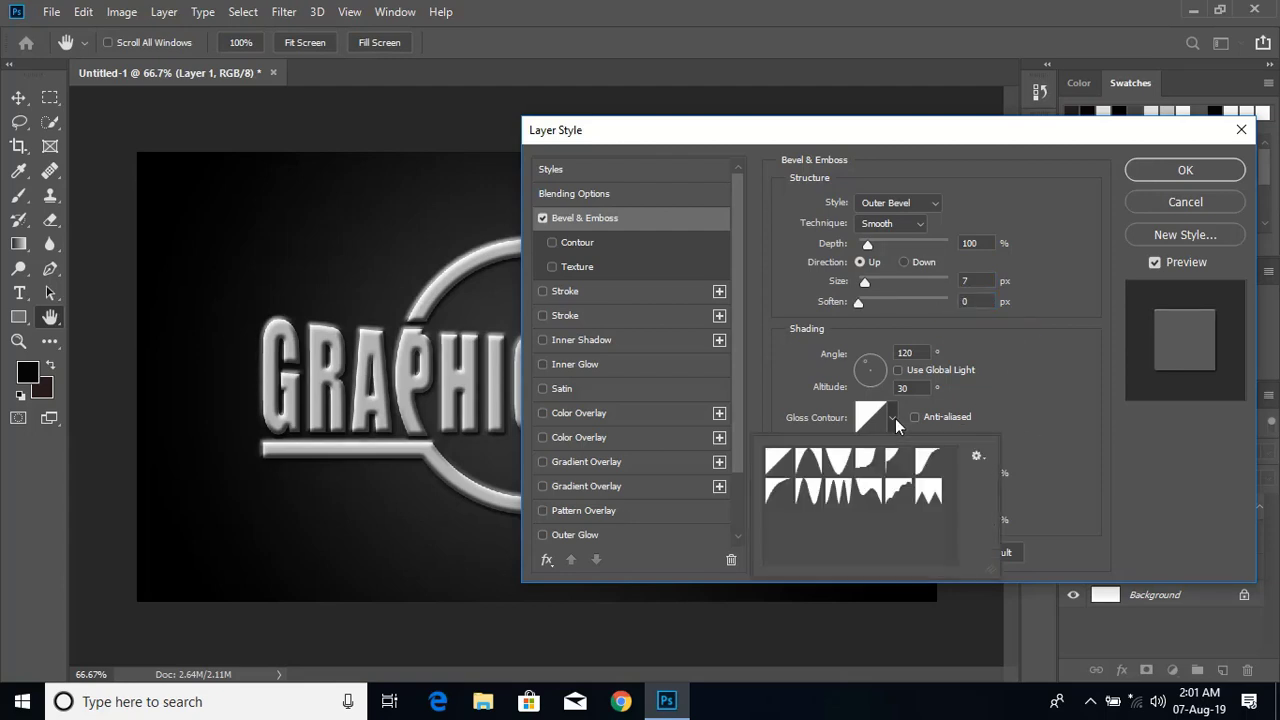
click(840, 491)
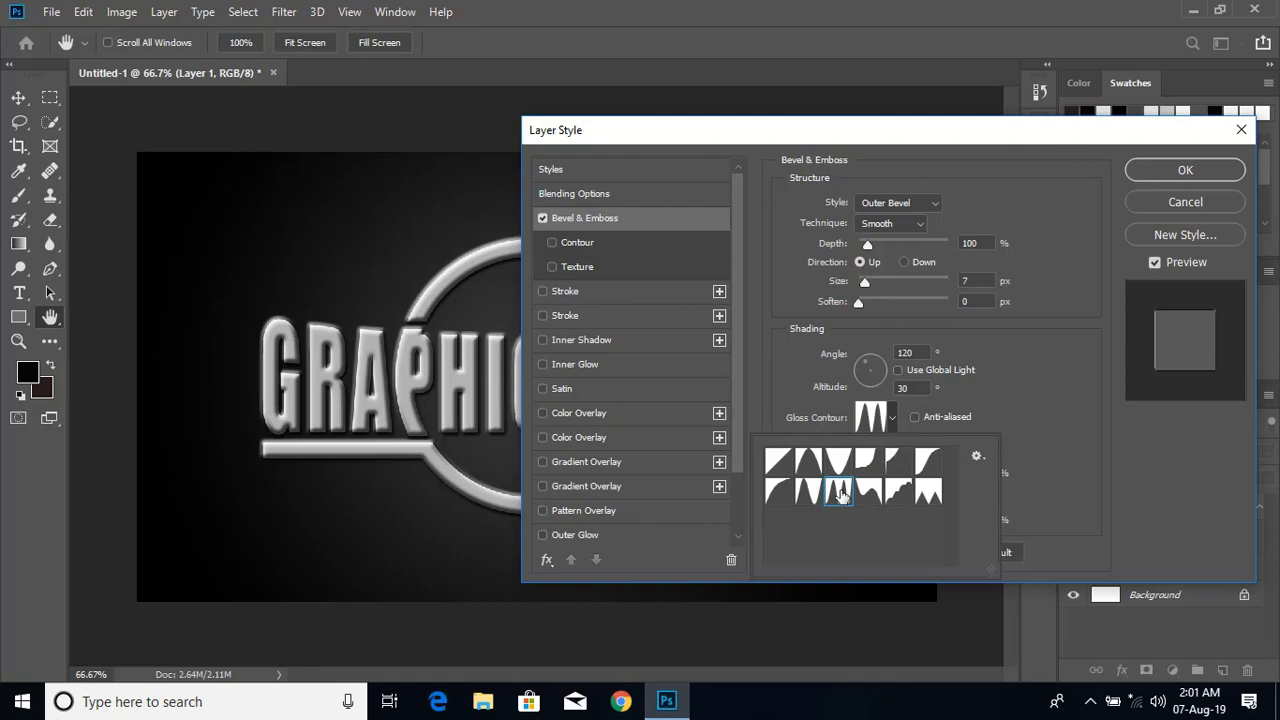
click(1039, 331)
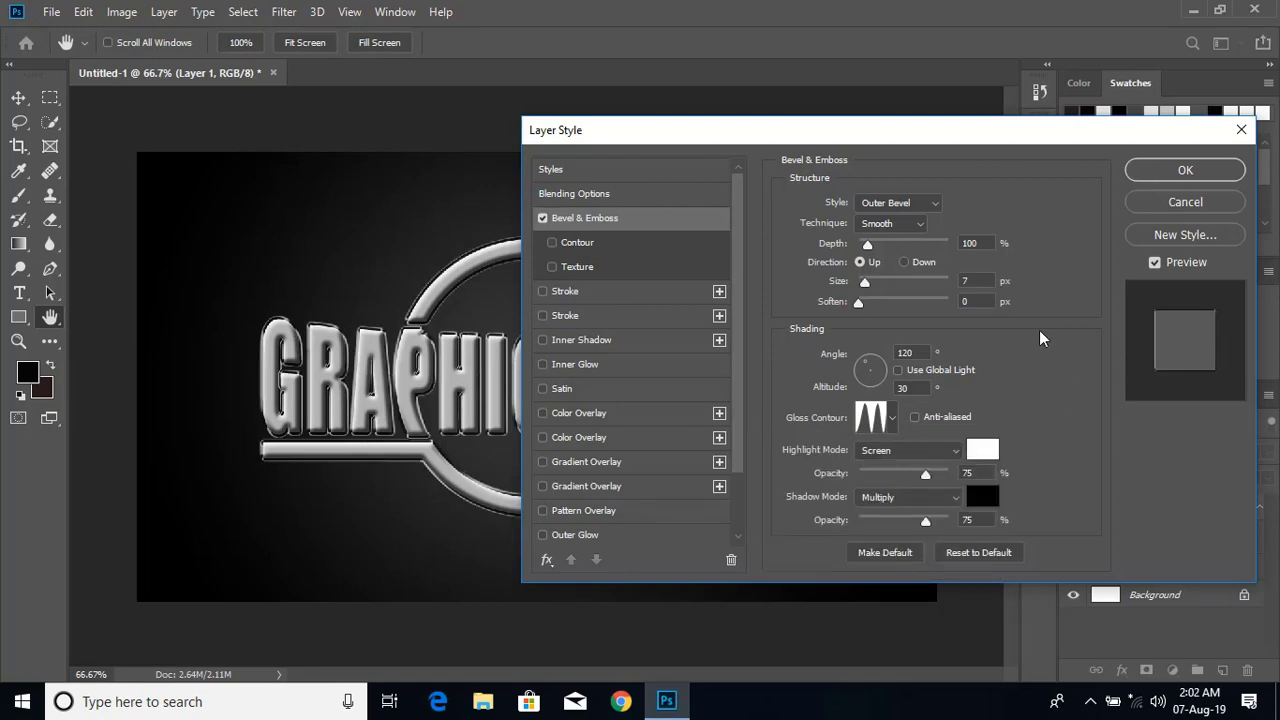
- Add an Inner Glow and a Gradient Overlay (Color Burn, 60% opacity, Linear, 90°) to the logo
click(542, 364)
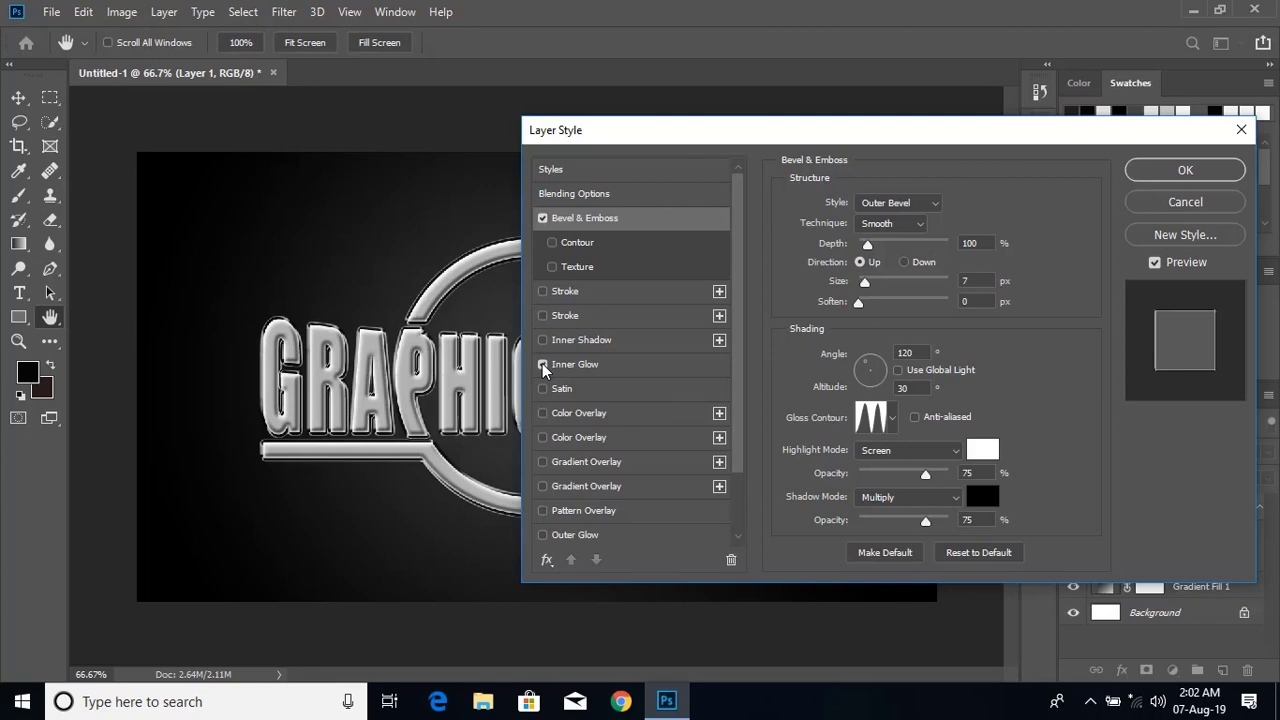
click(607, 364)
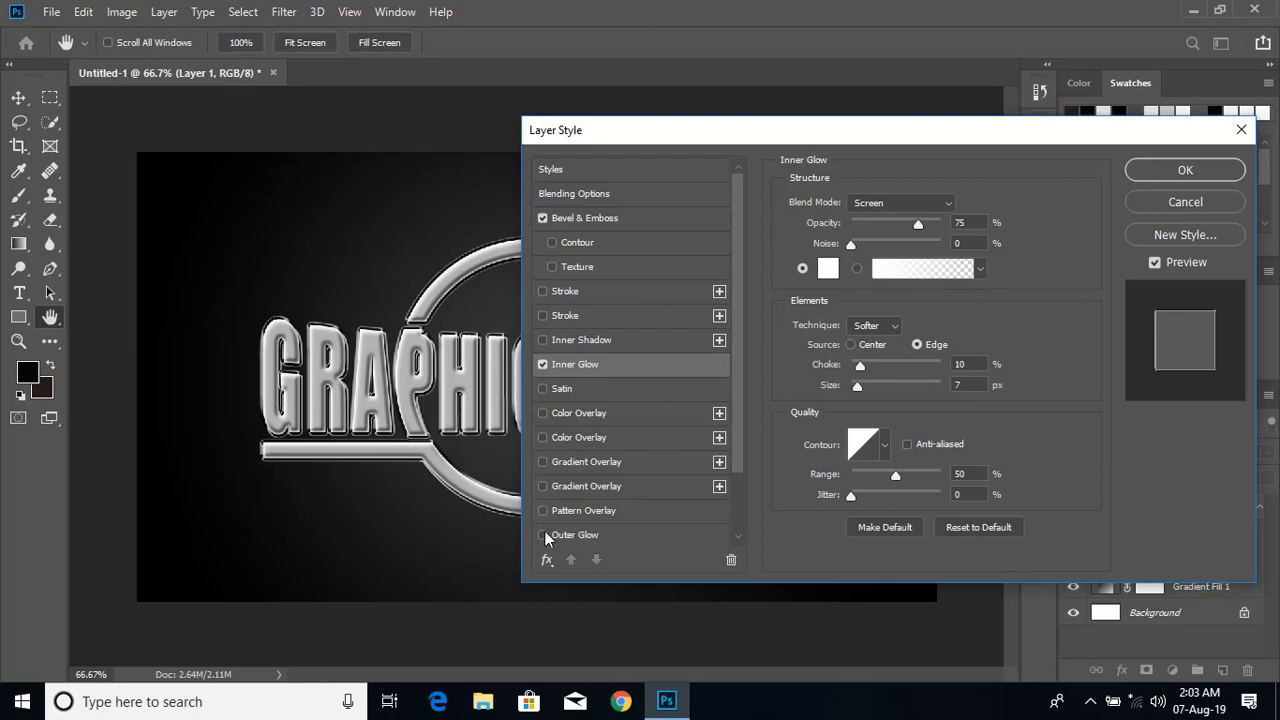
click(542, 462)
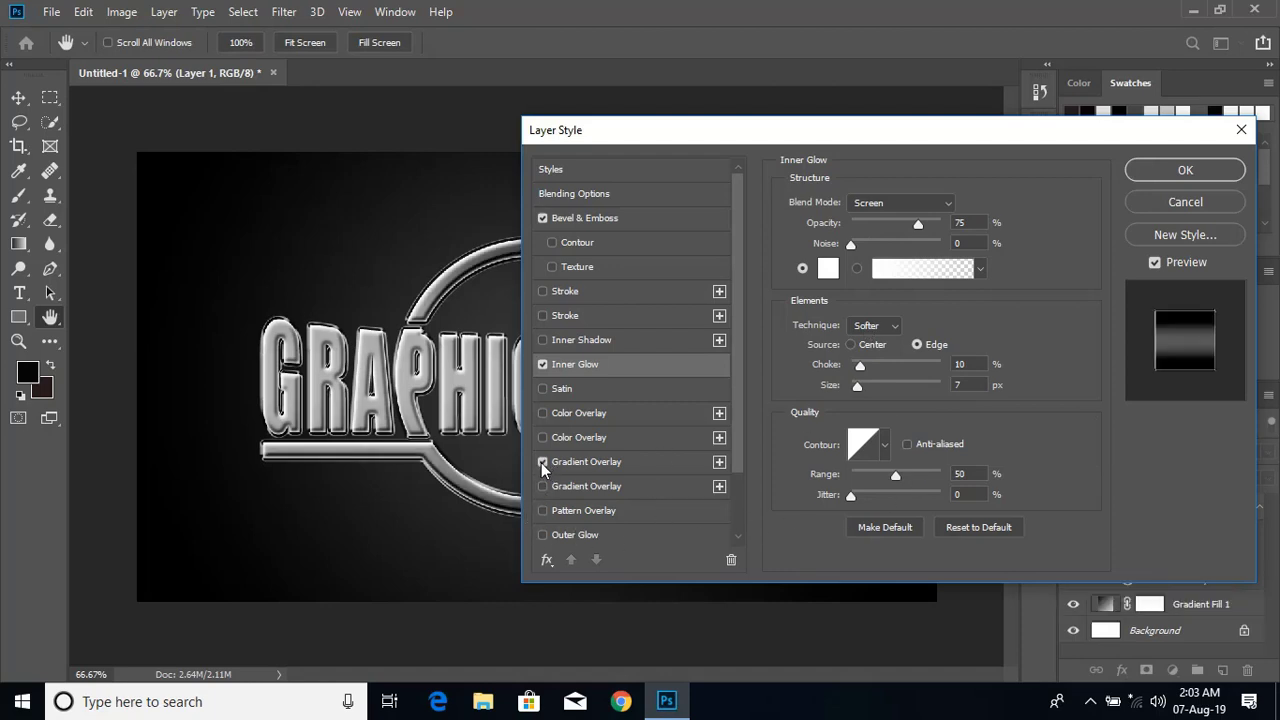
click(600, 462)
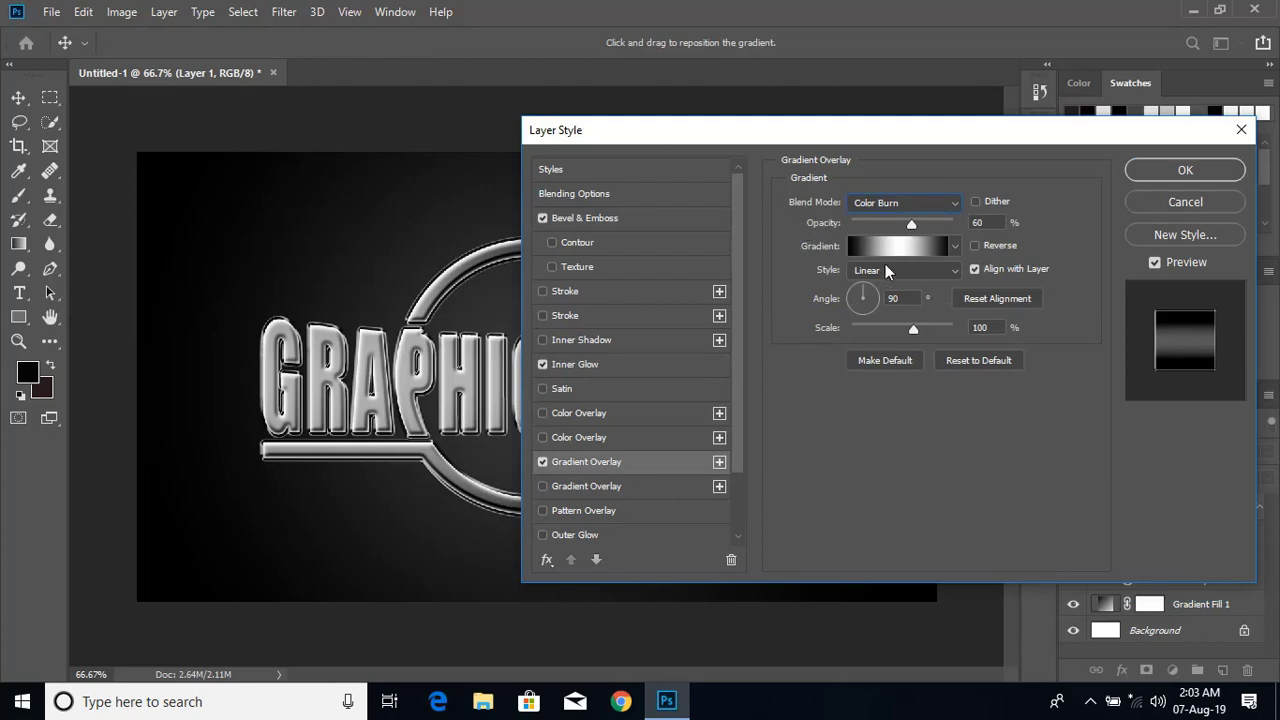
- Load the Black, White preset into the overlay gradient and move the white stop to 50%
double_click(973, 222)
click(928, 250)
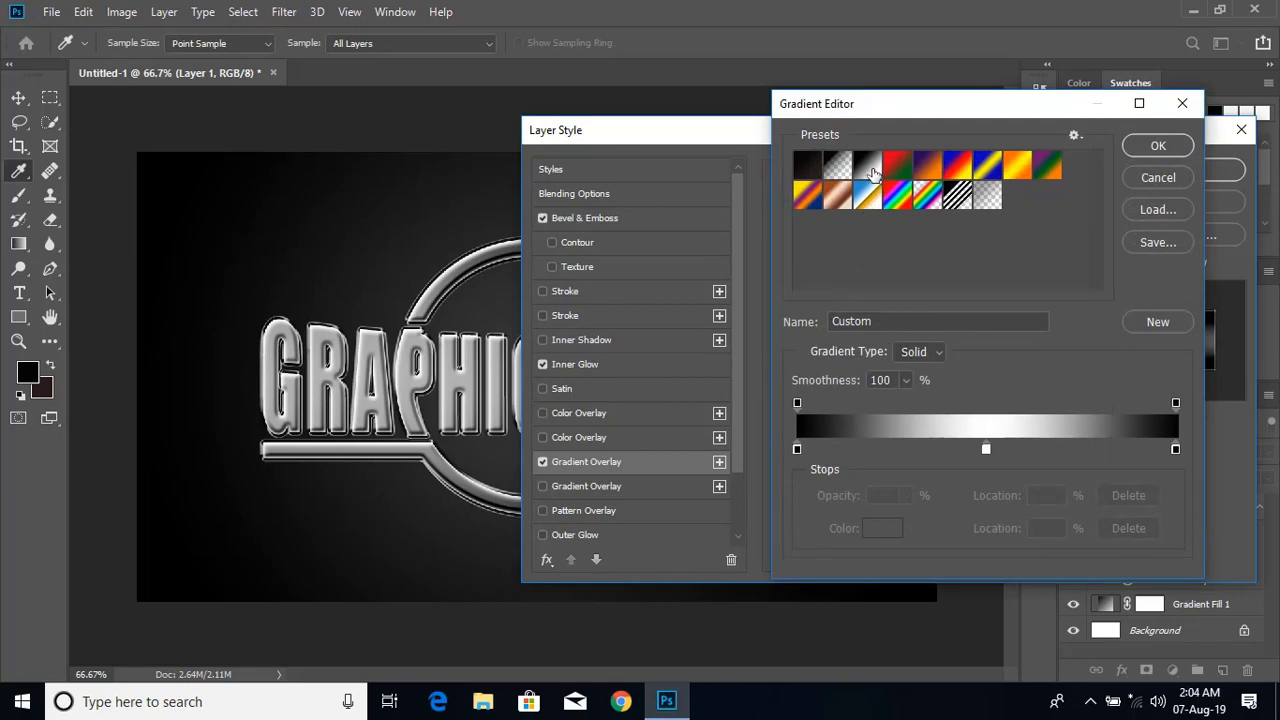
click(869, 168)
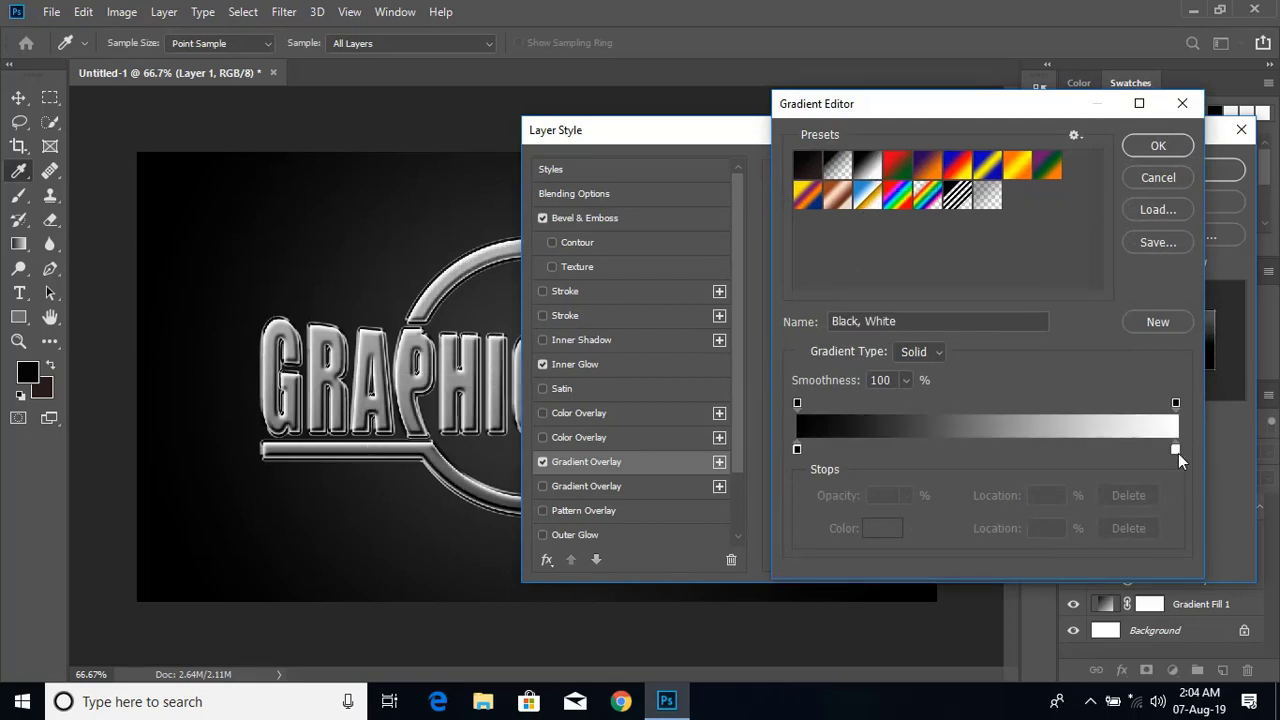
drag(1175, 450, 1141, 450)
drag(1005, 455, 1001, 455)
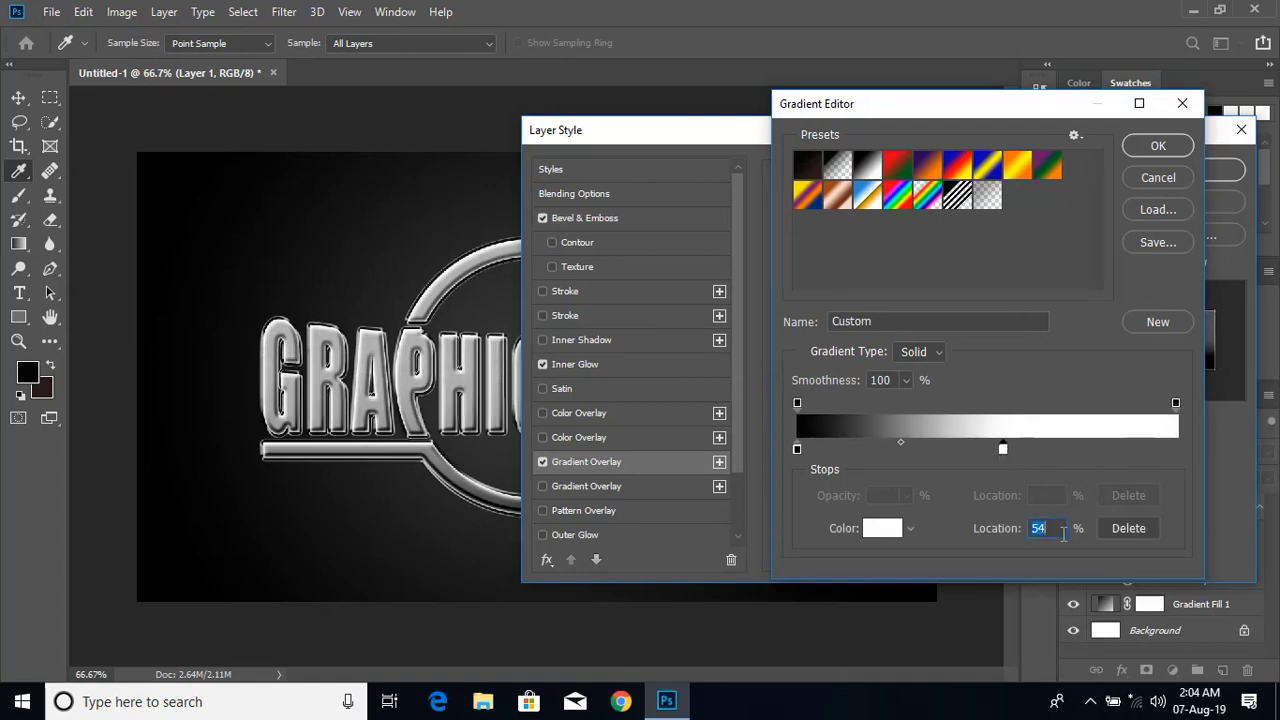
text(50)
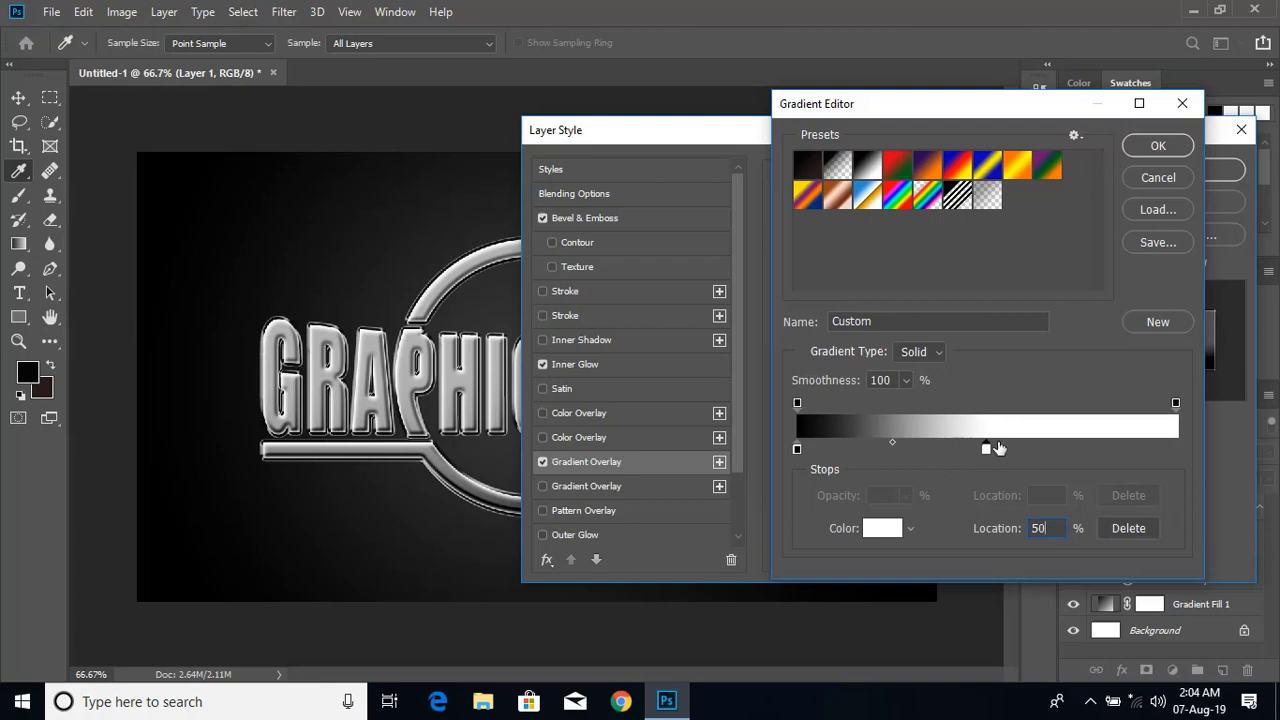
- Add a black (#000000) stop at 100% and accept the black–white–black gradient
click(1175, 450)
mouse_move(1172, 447)
mouse_down()
mouse_move(1189, 447)
mouse_move(1178, 452)
mouse_up()
double_click(1176, 448)
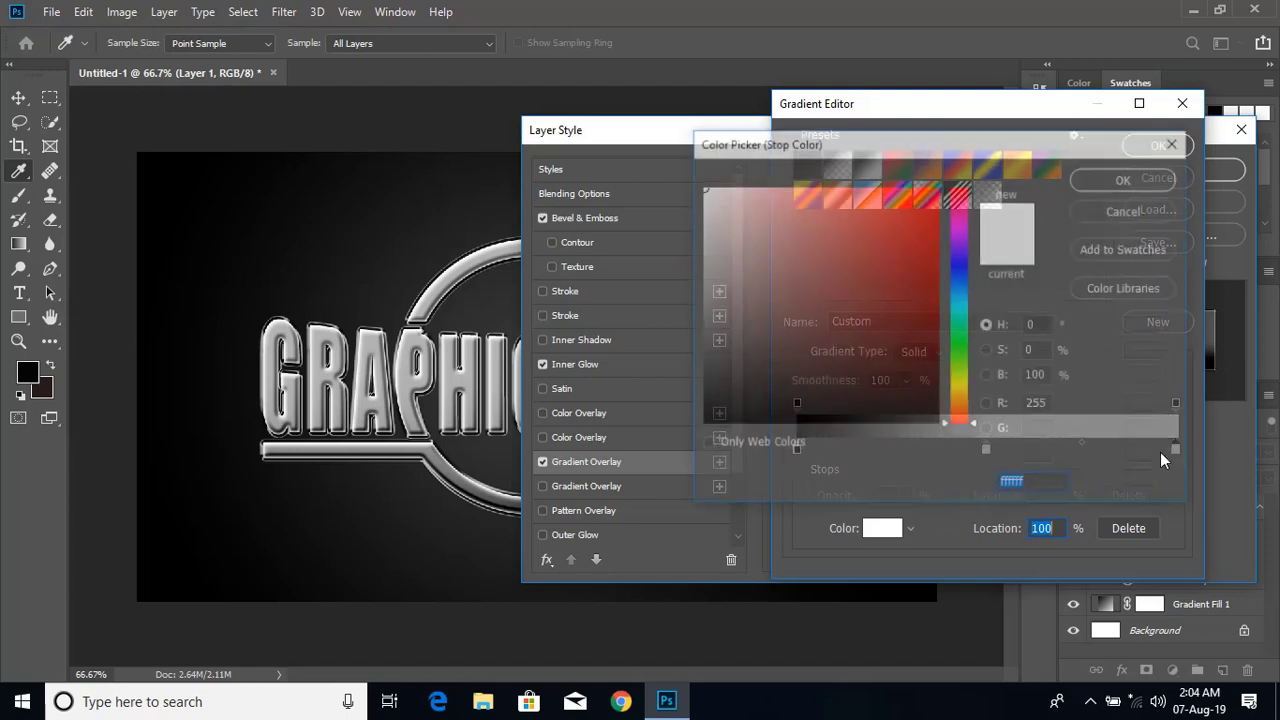
click(705, 422)
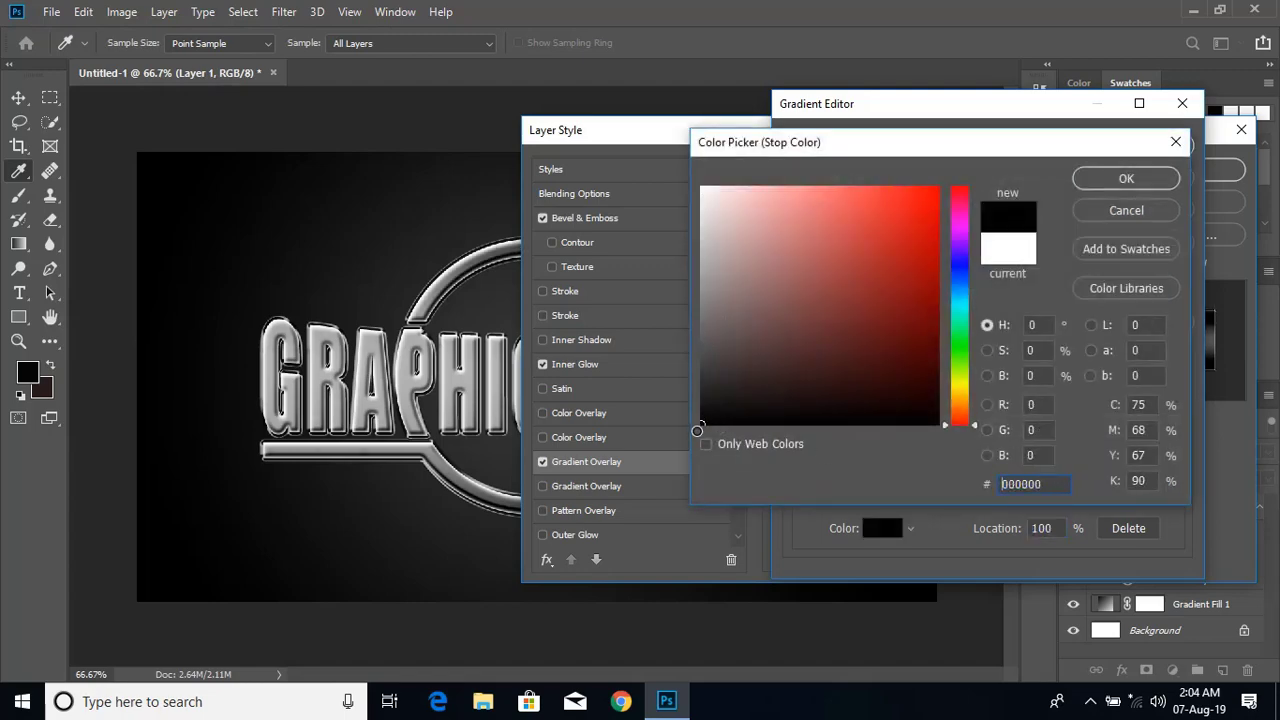
click(1131, 182)
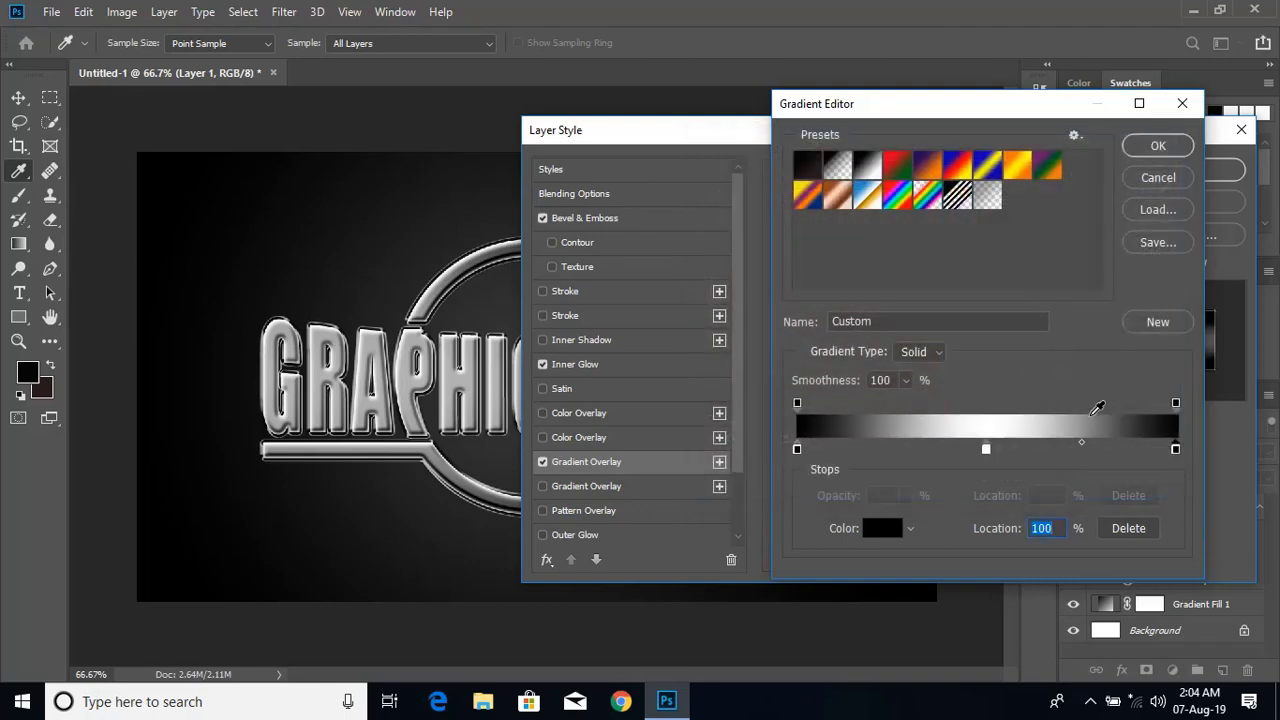
click(1159, 147)
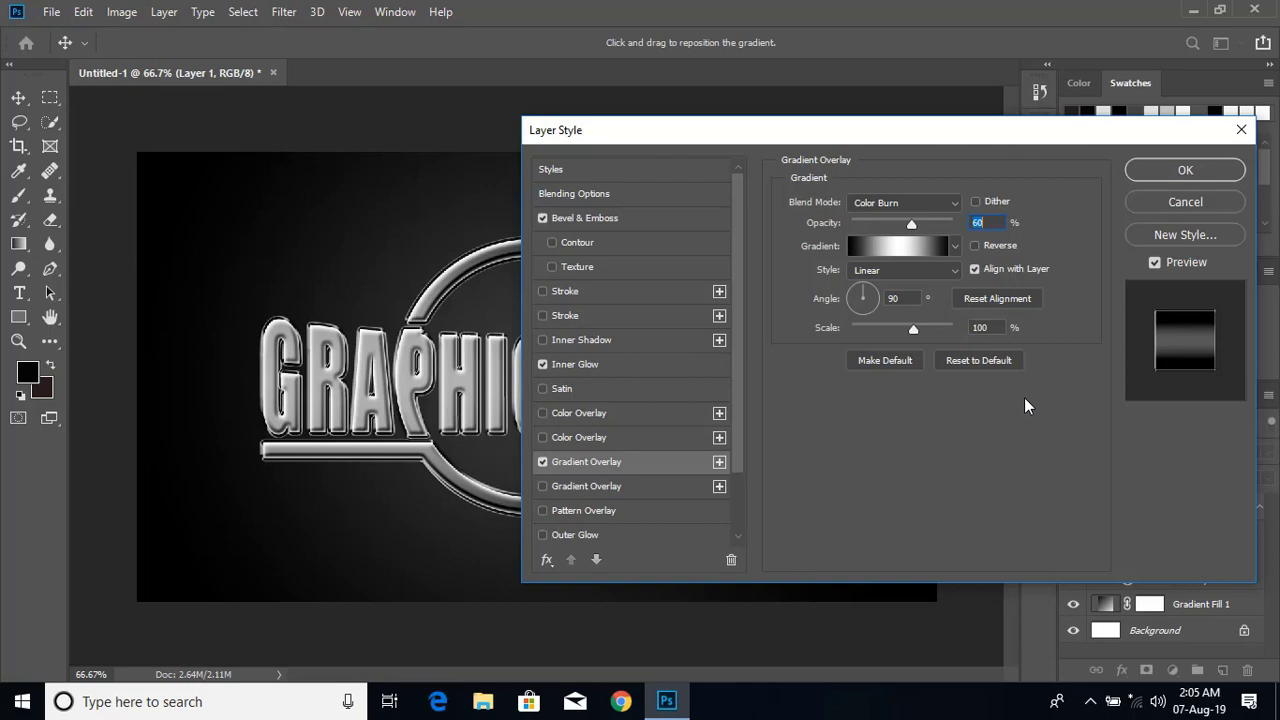
- Add a Multiply drop shadow at 50% opacity, 90°, 14 px distance and size, and apply it
scroll(600, 440, down, 1)
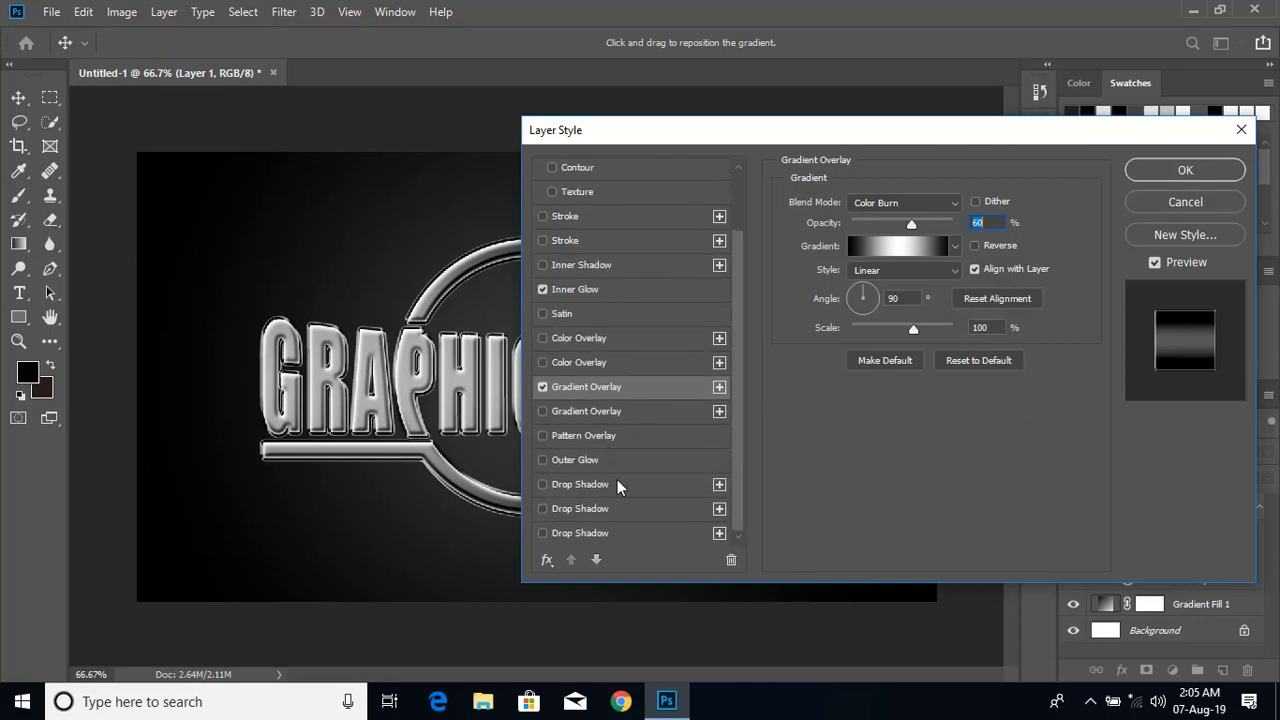
click(544, 485)
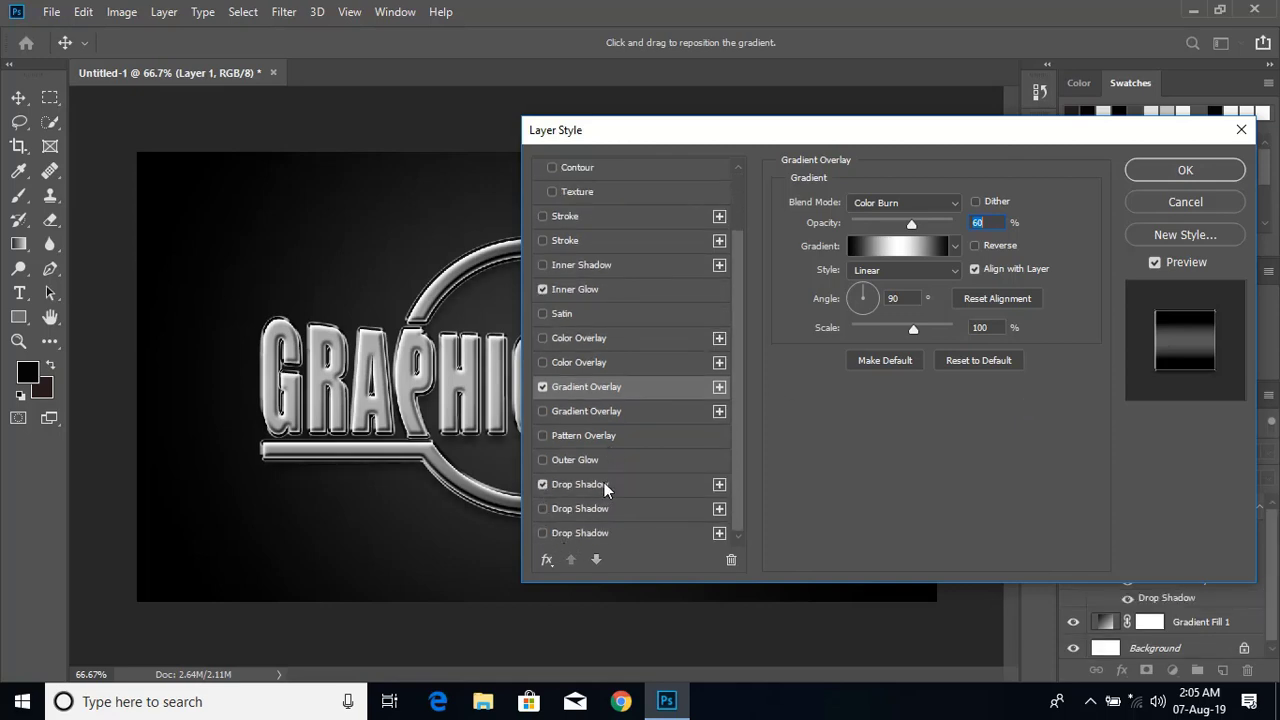
click(580, 484)
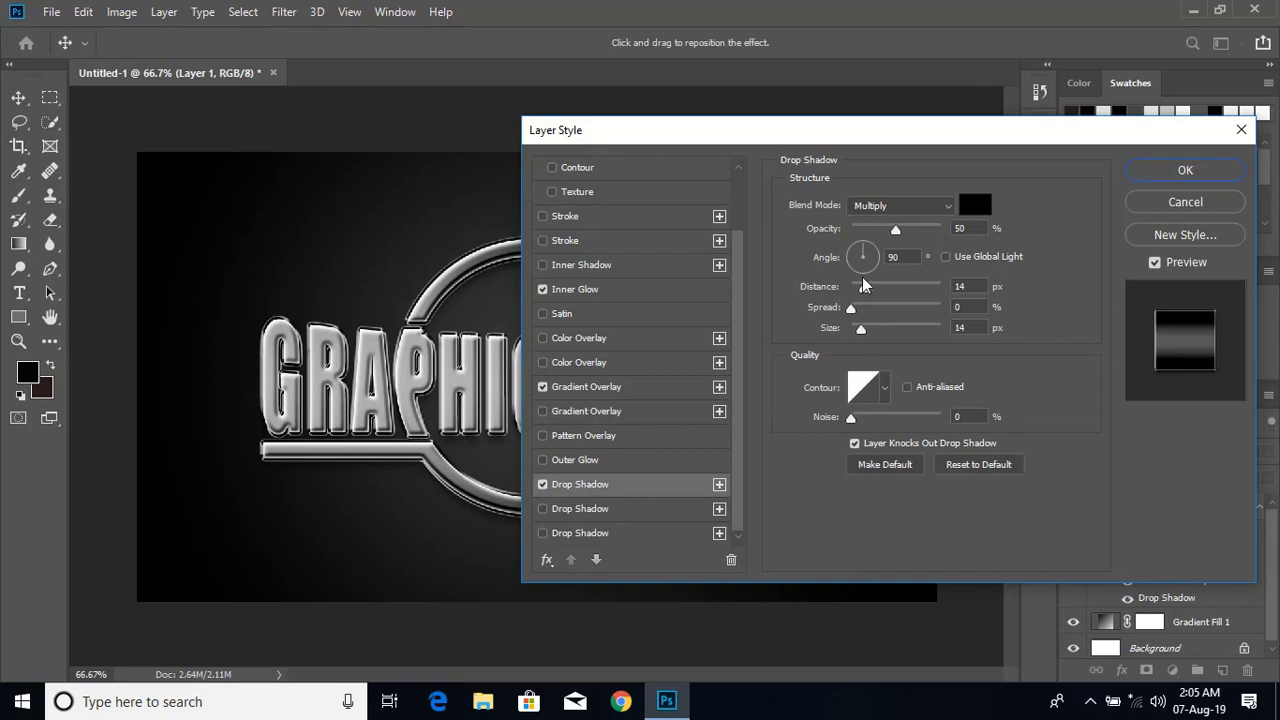
click(1185, 170)
click(970, 497)
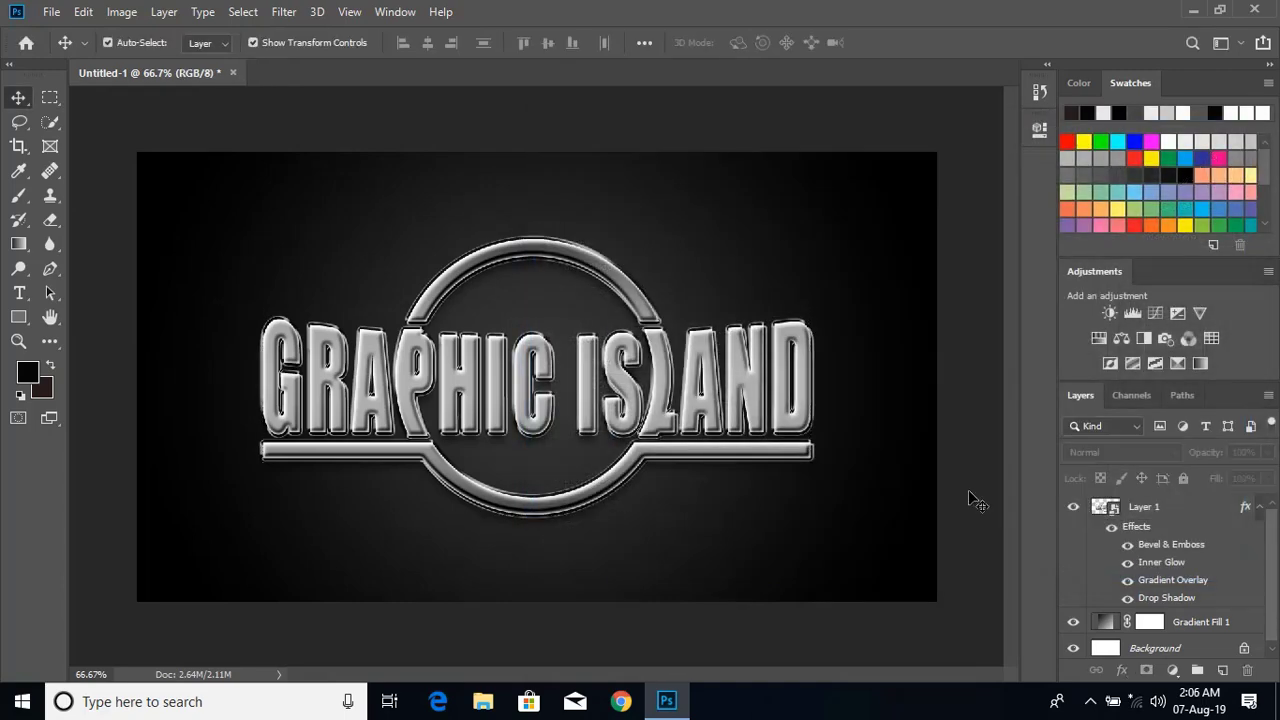
- Add a Curves adjustment layer above Layer 1 and clip it to the logo layer
click(1197, 510)
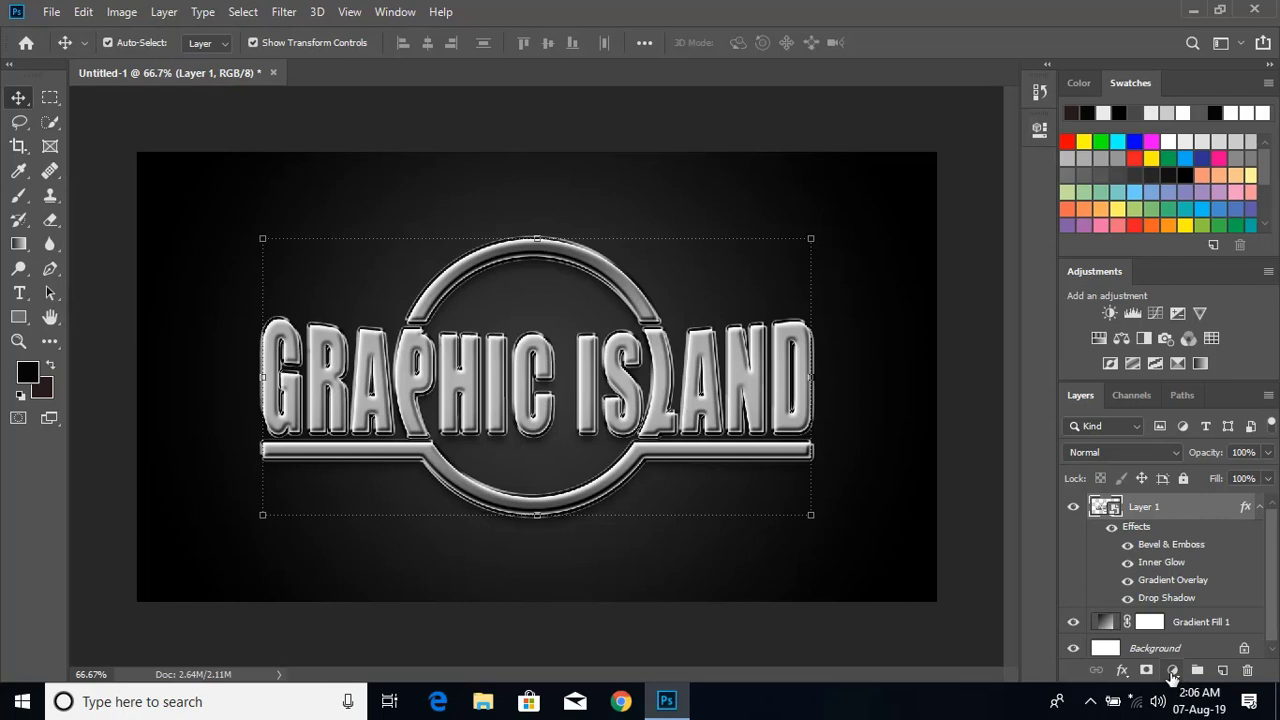
click(1172, 670)
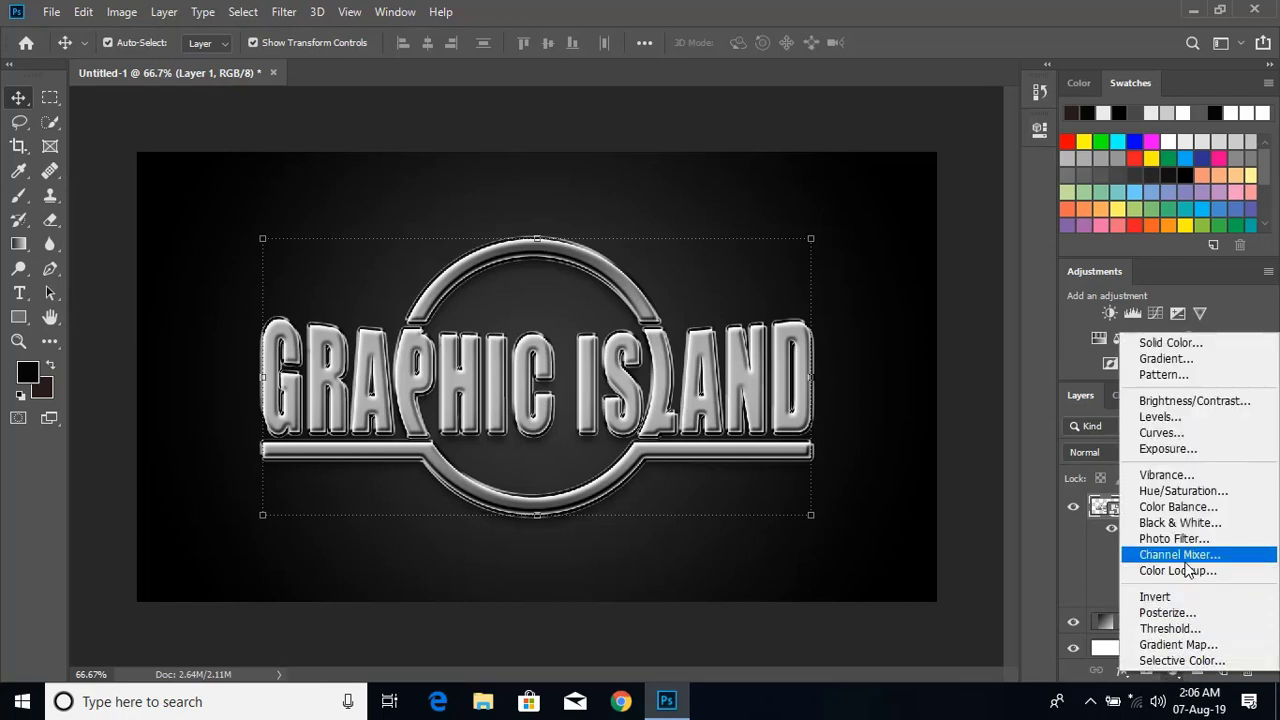
click(1158, 433)
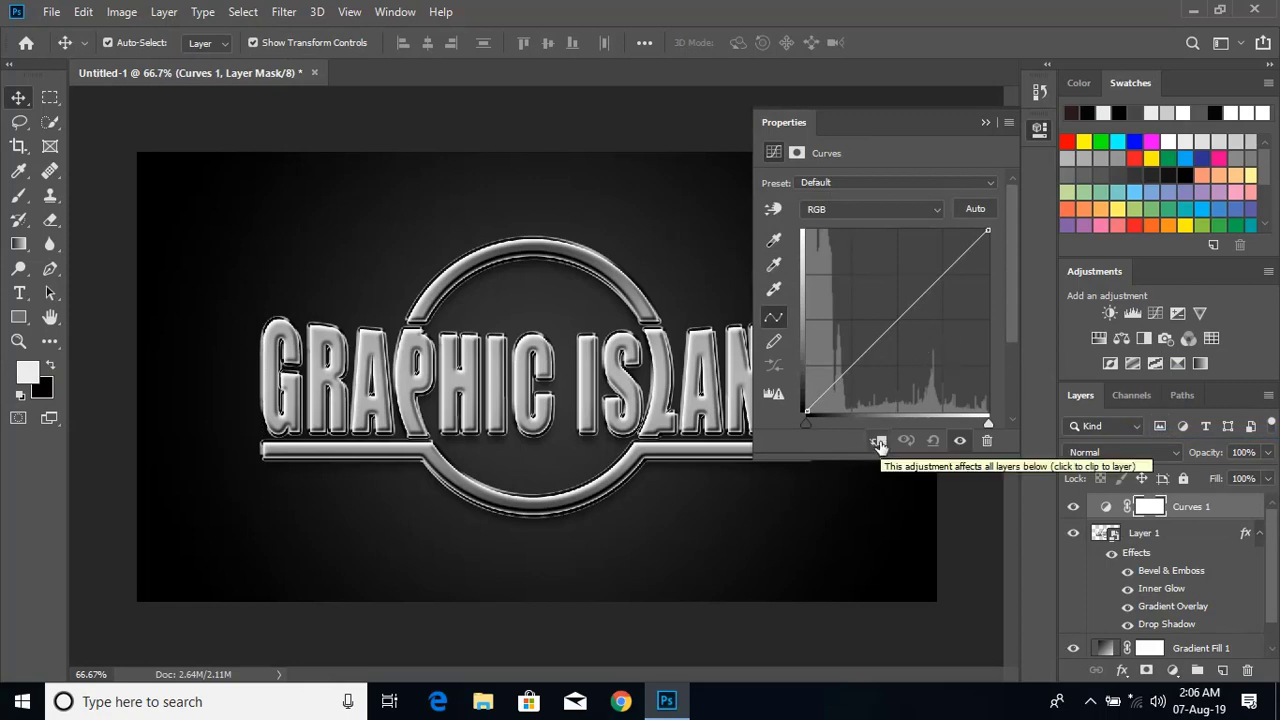
click(879, 442)
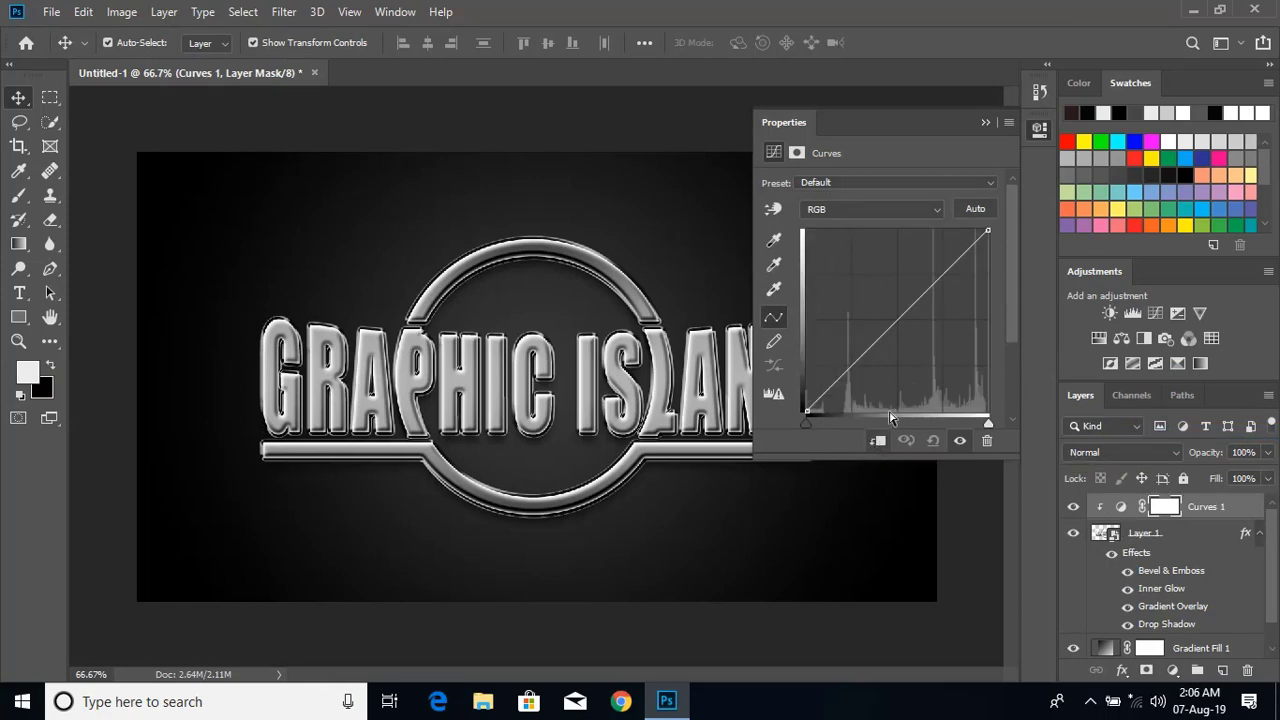
- Shape the RGB curve into a raised wave so the chrome logo looks shinier
click(850, 368)
drag(850, 368, 846, 275)
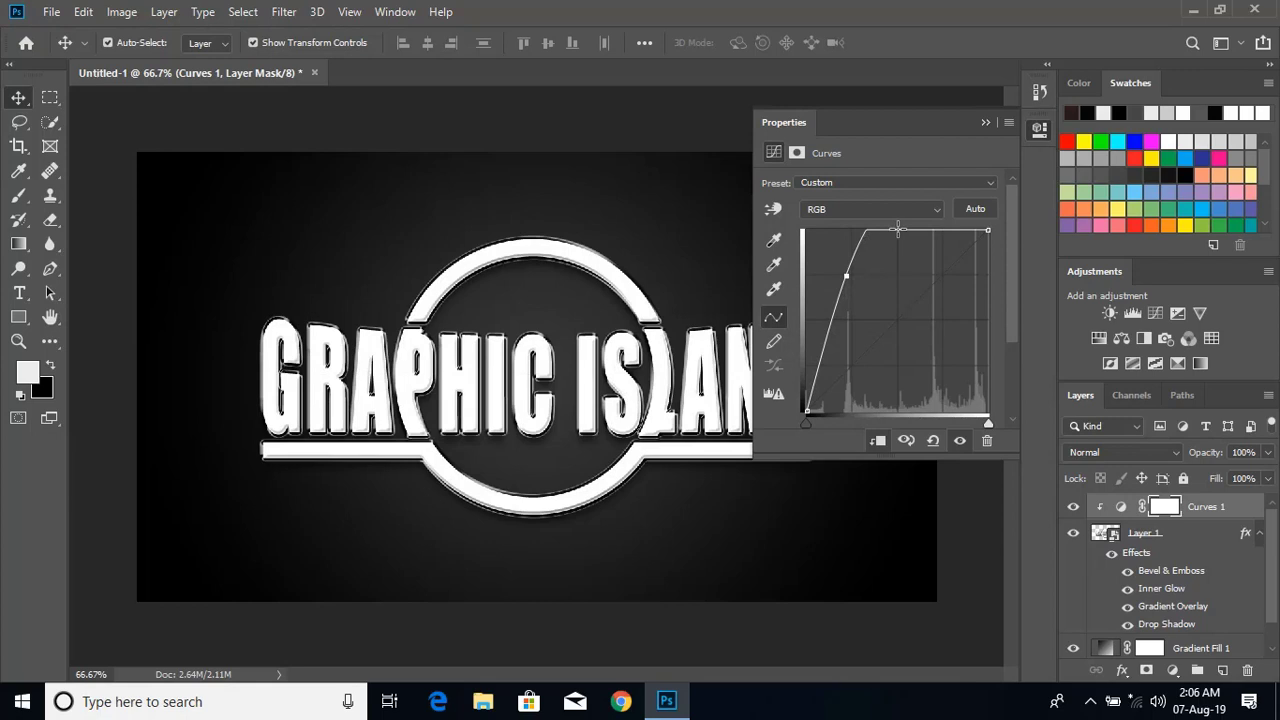
drag(898, 231, 938, 273)
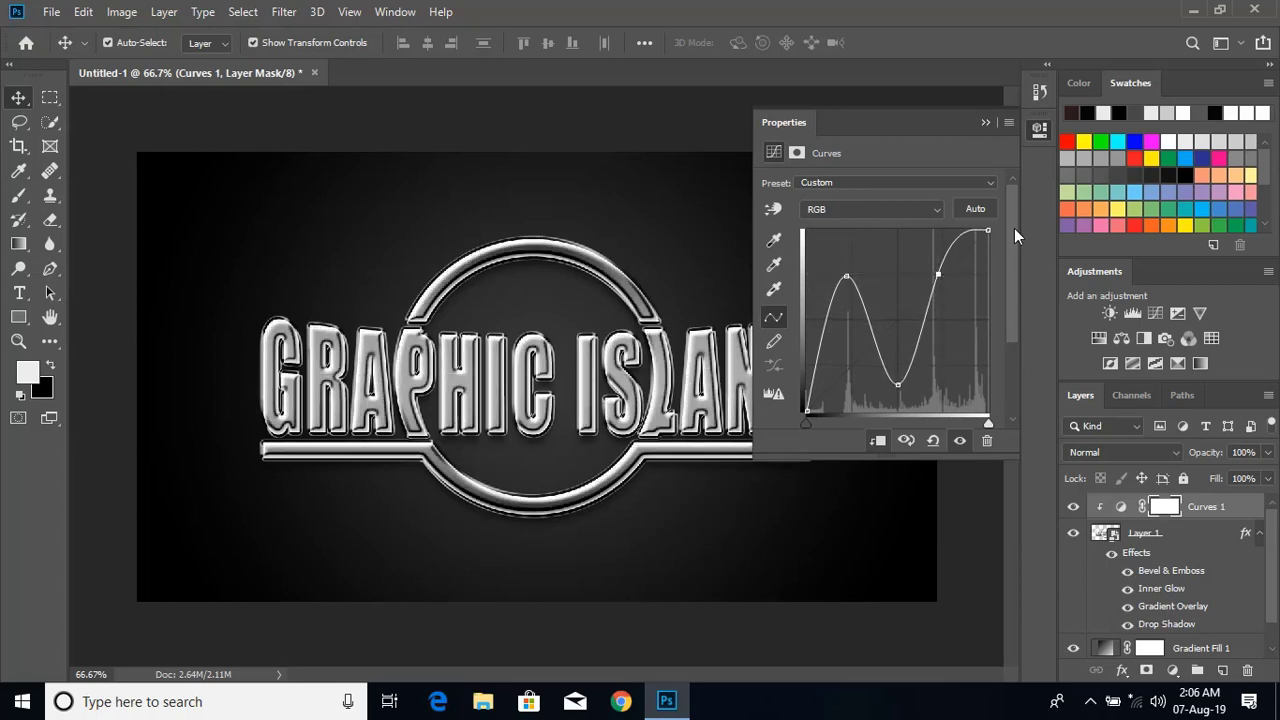
click(986, 121)
click(966, 600)
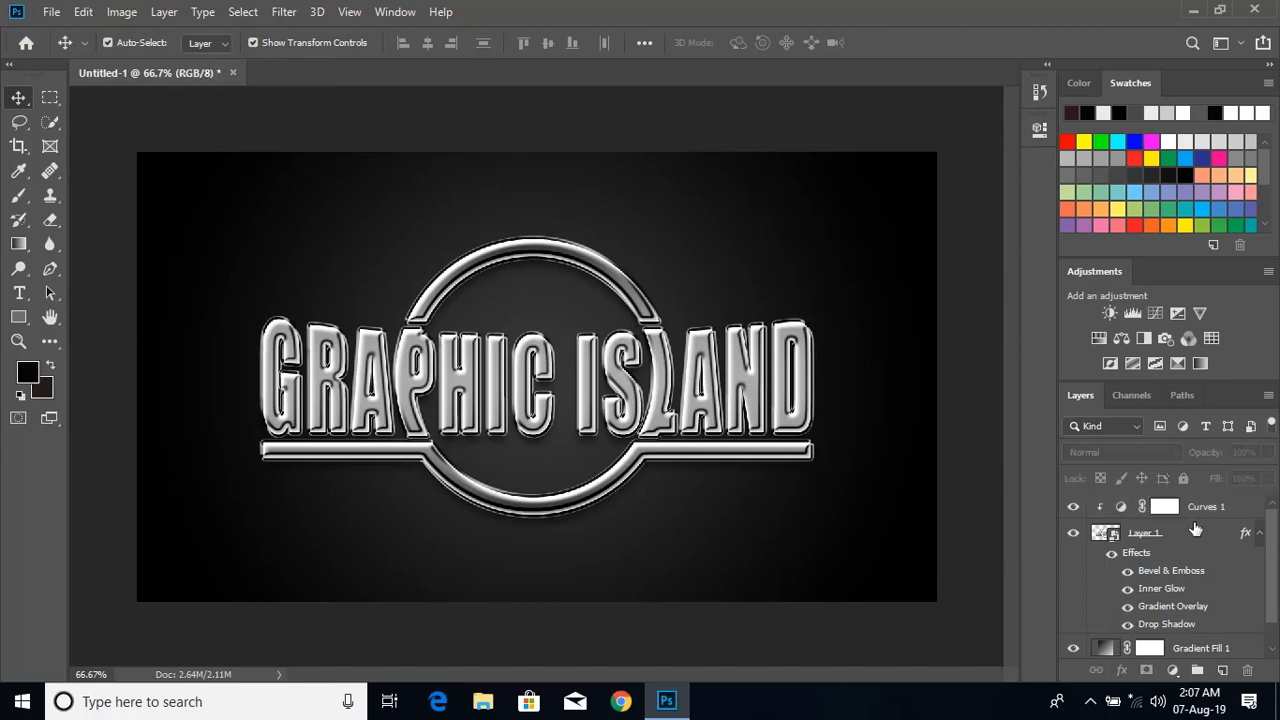
- Duplicate Curves 1 as Curves 1 copy to intensify the chrome effect
click(1202, 511)
drag(1202, 511, 1223, 671)
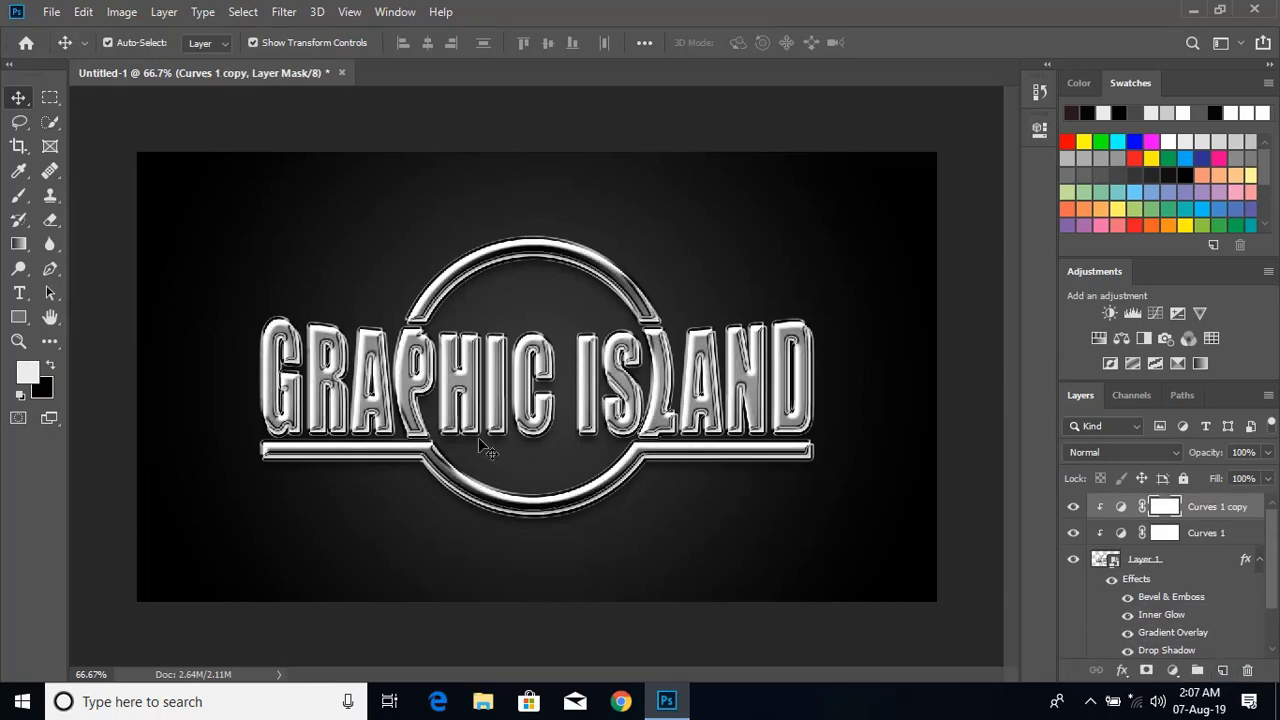
click(979, 380)
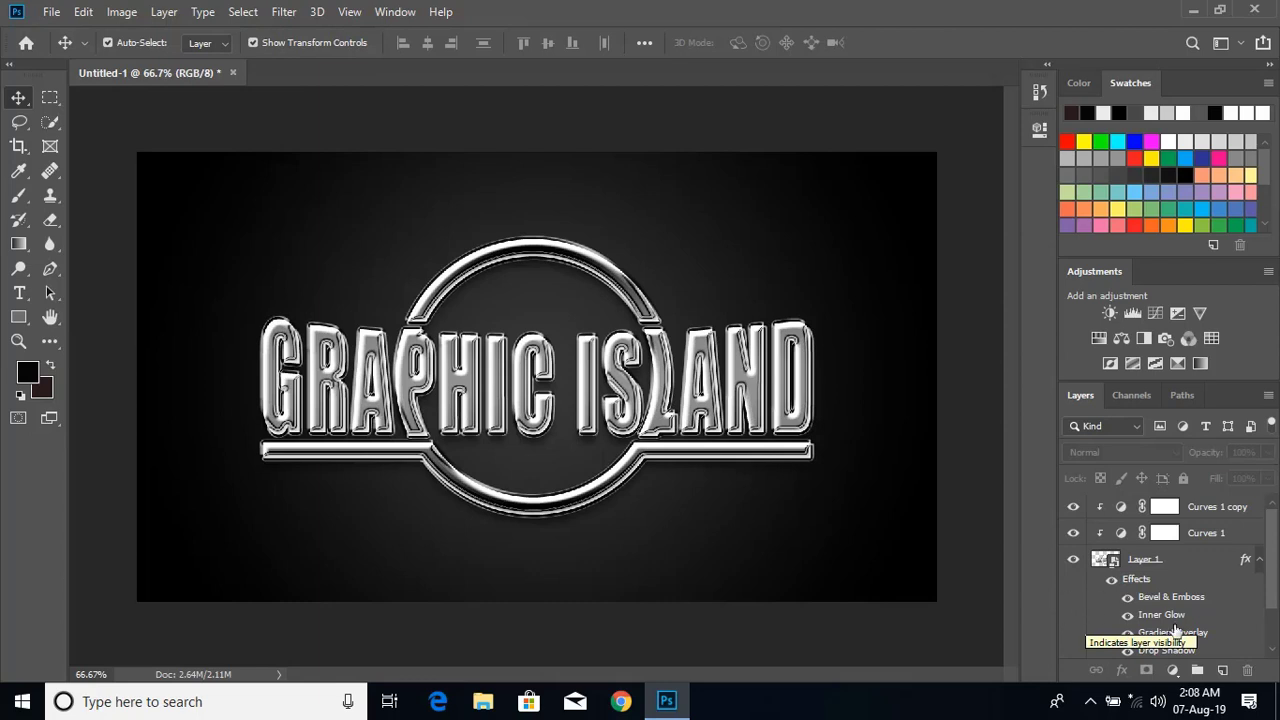
- Create a new top Layer 2 and stamp all visible artwork into it with Ctrl+Alt+Shift+E
click(1222, 671)
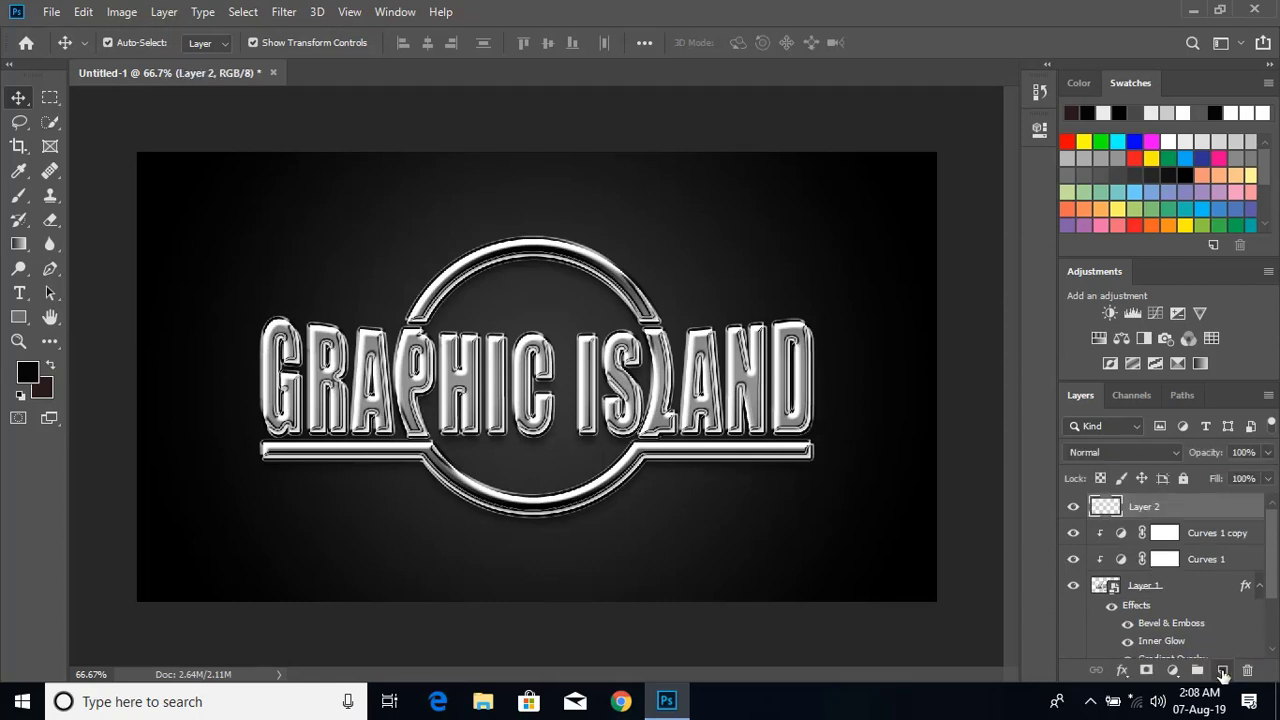
key(ctrl)
key(ctrl+shift+alt+e)
click(981, 463)
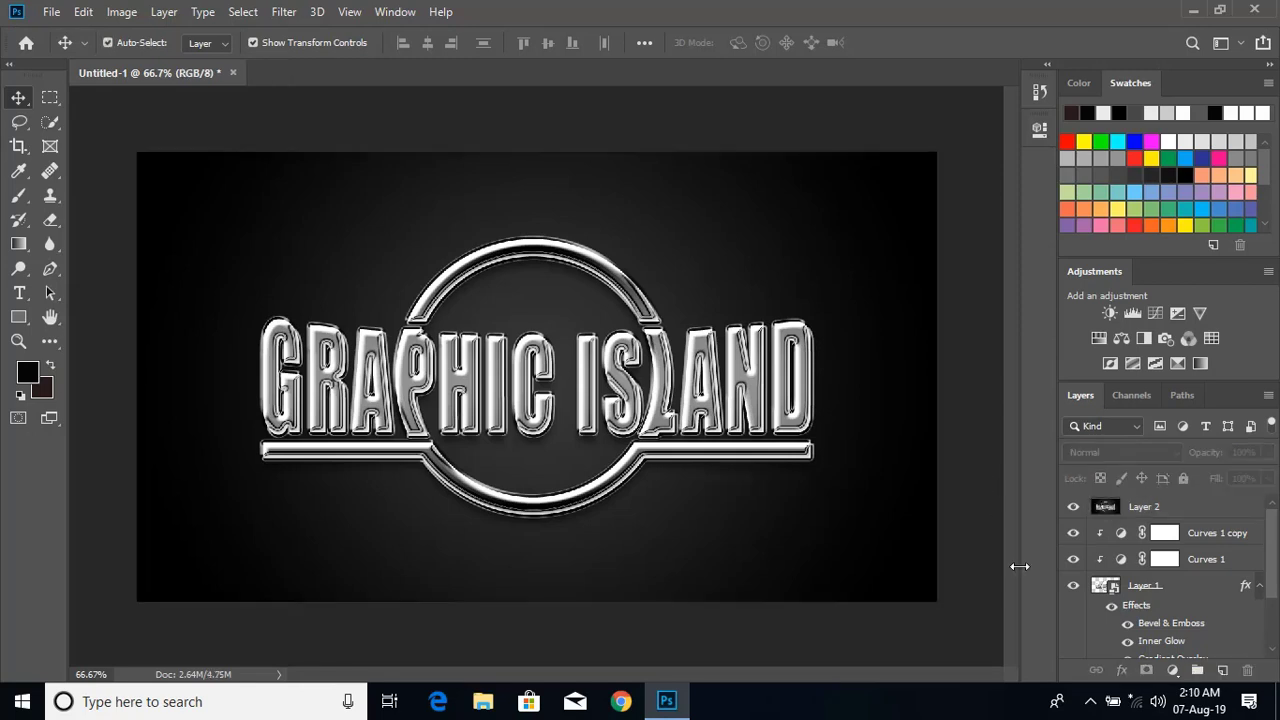
- Render a 105mm Prime lens flare at 53% brightness on Layer 2, centred above the letters GRA
click(1174, 512)
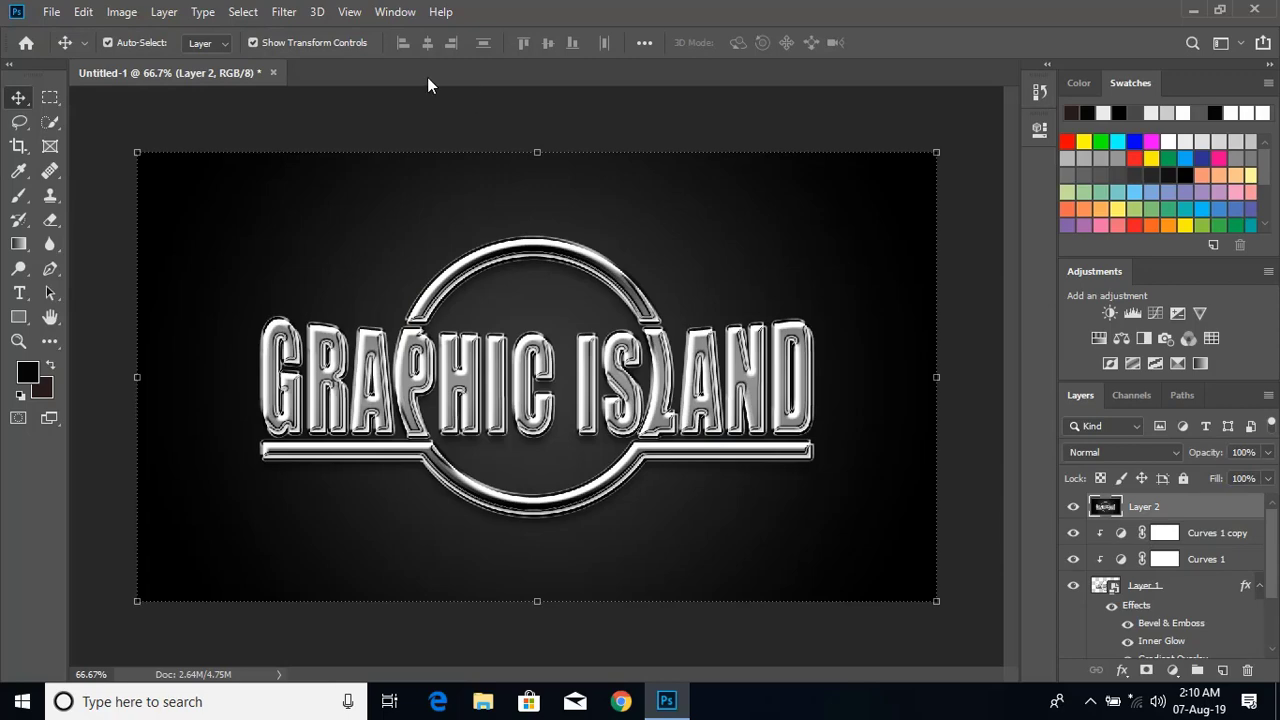
click(290, 14)
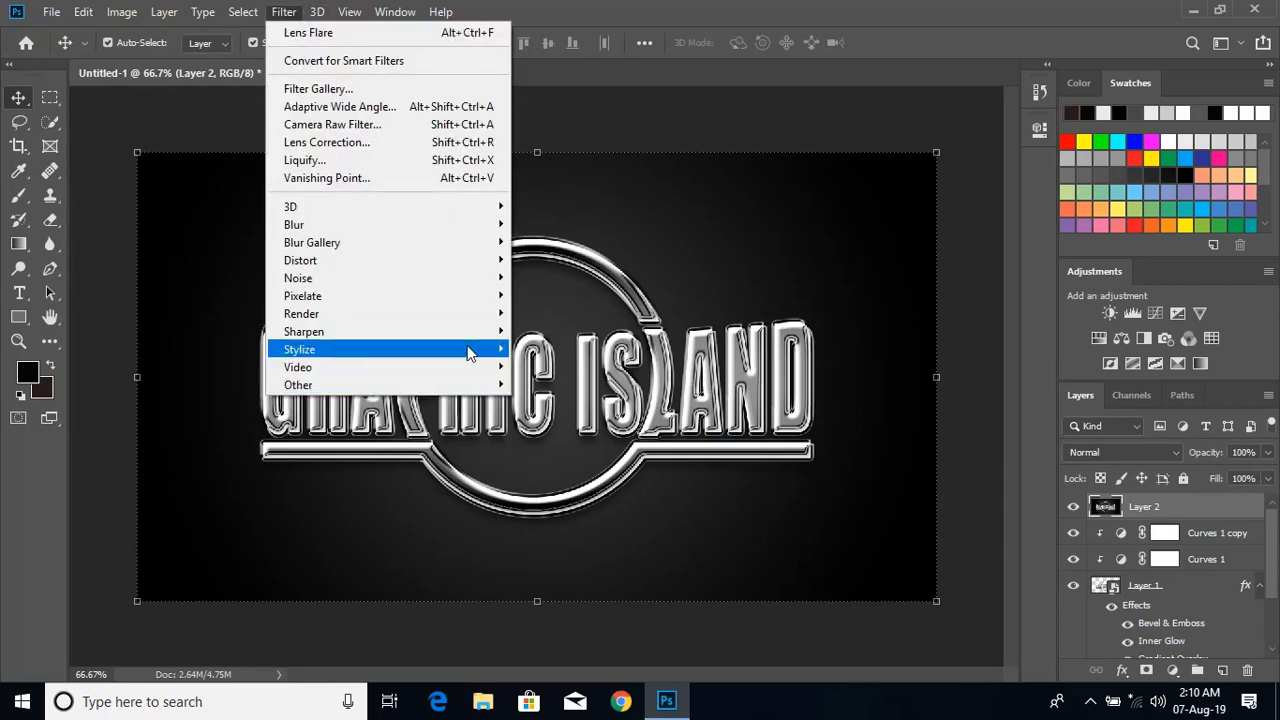
mouse_move(472, 353)
mouse_move(452, 318)
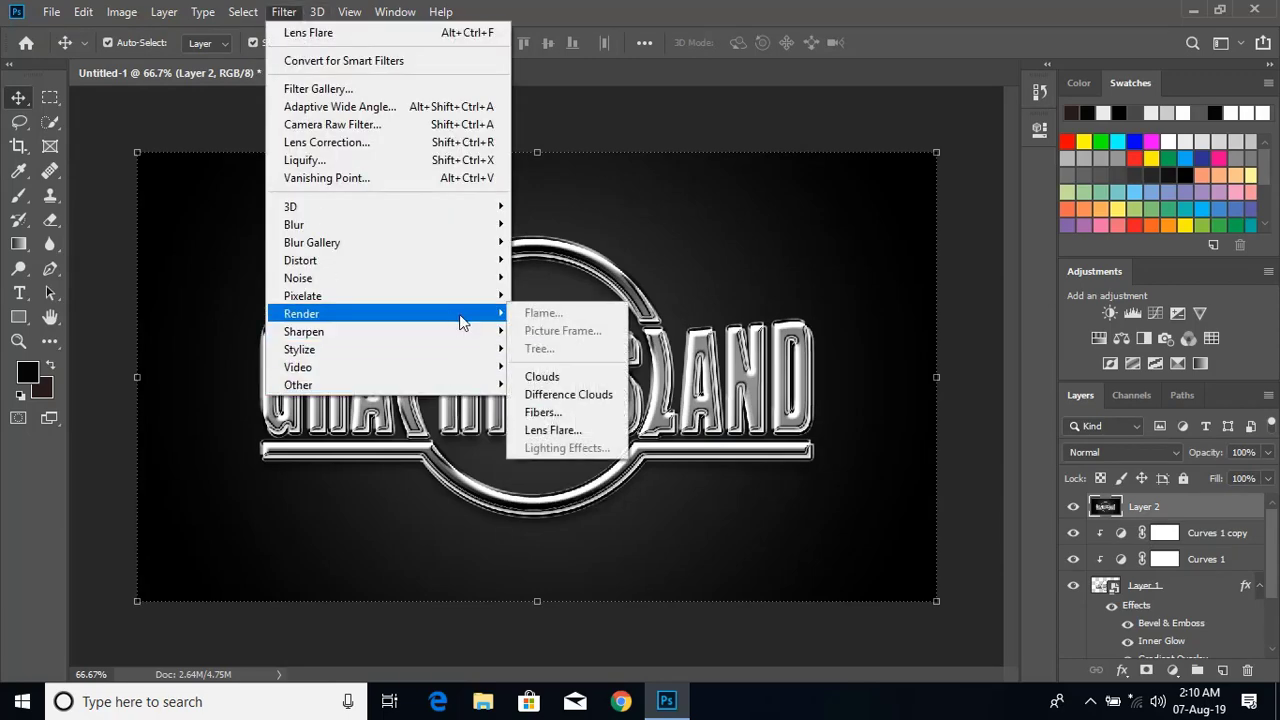
click(590, 440)
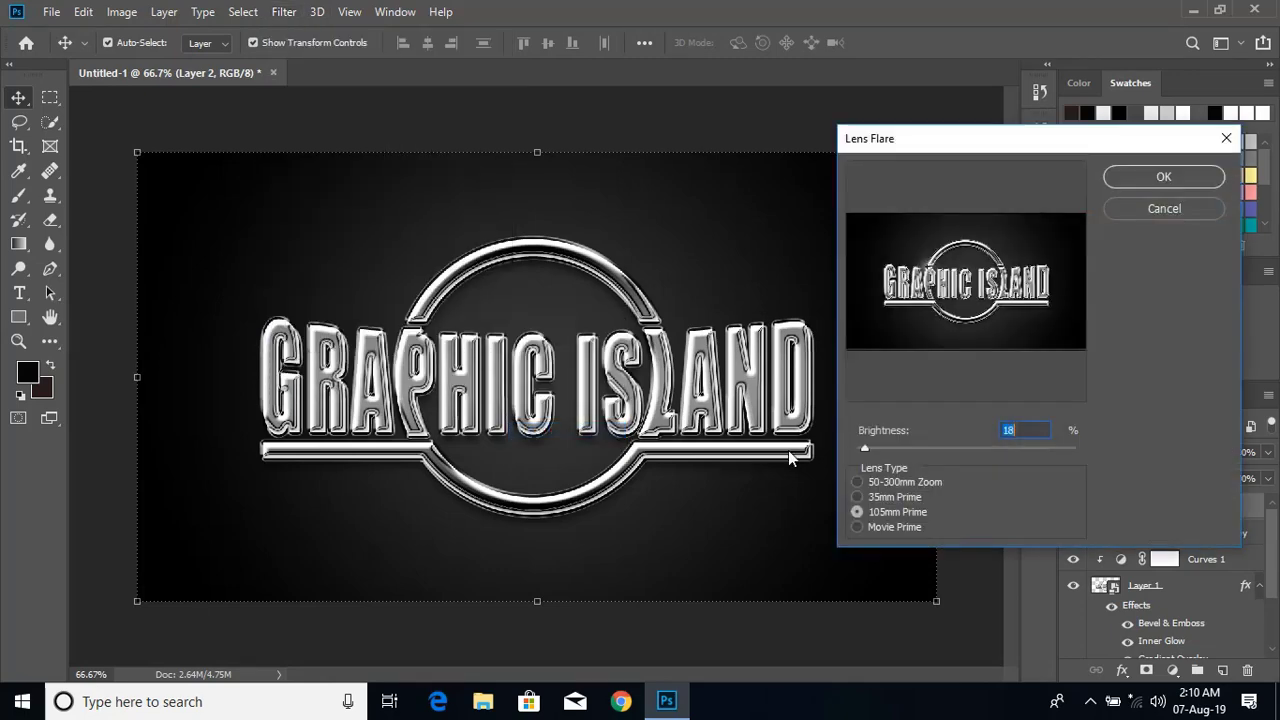
drag(861, 450, 891, 449)
drag(924, 270, 927, 277)
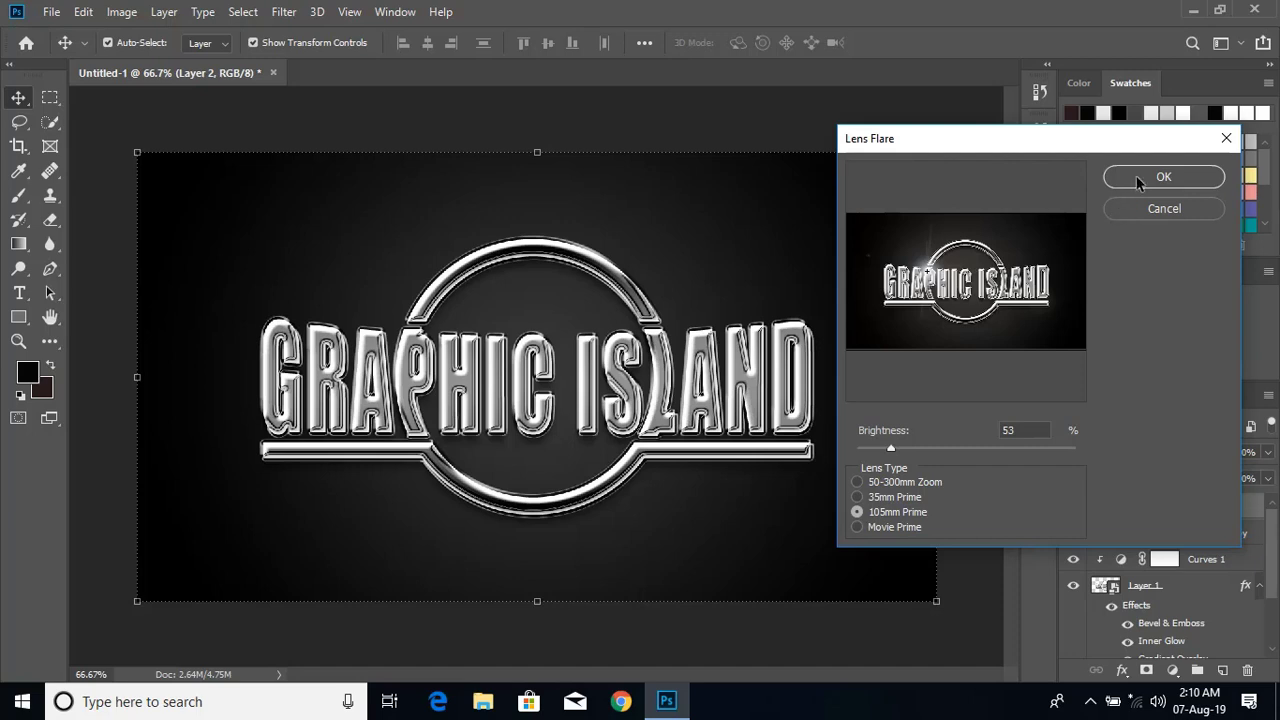
click(1174, 178)
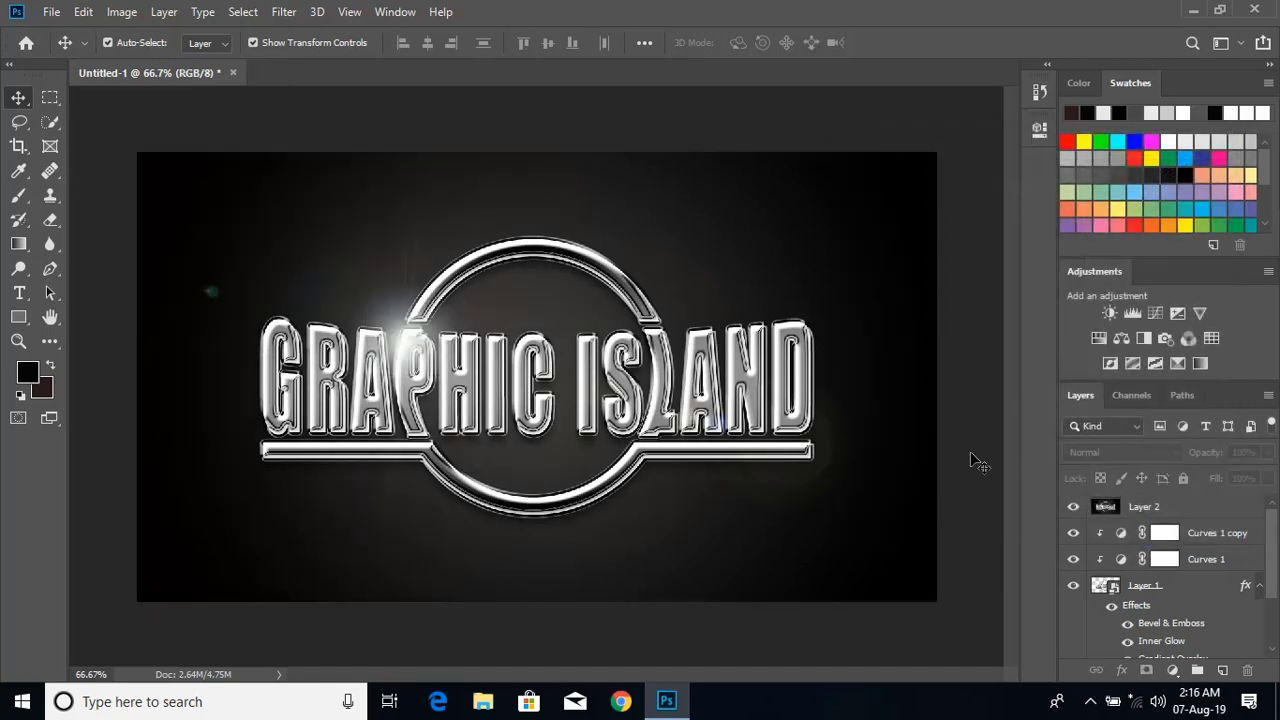